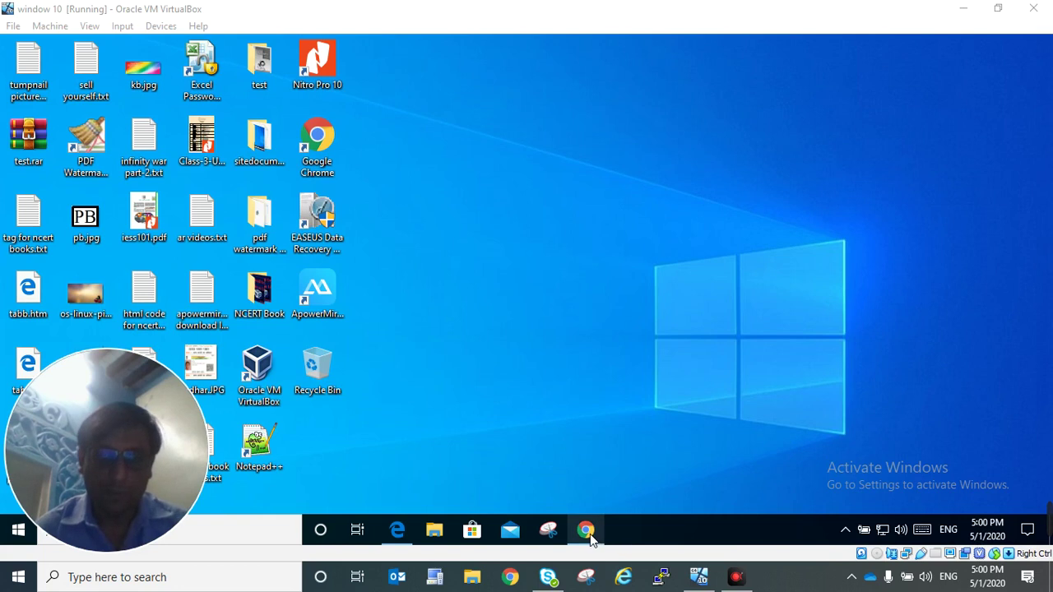
Step: Open Oracle VM VirtualBox from the desktop and check its installed version in the About information
double_click(260, 387)
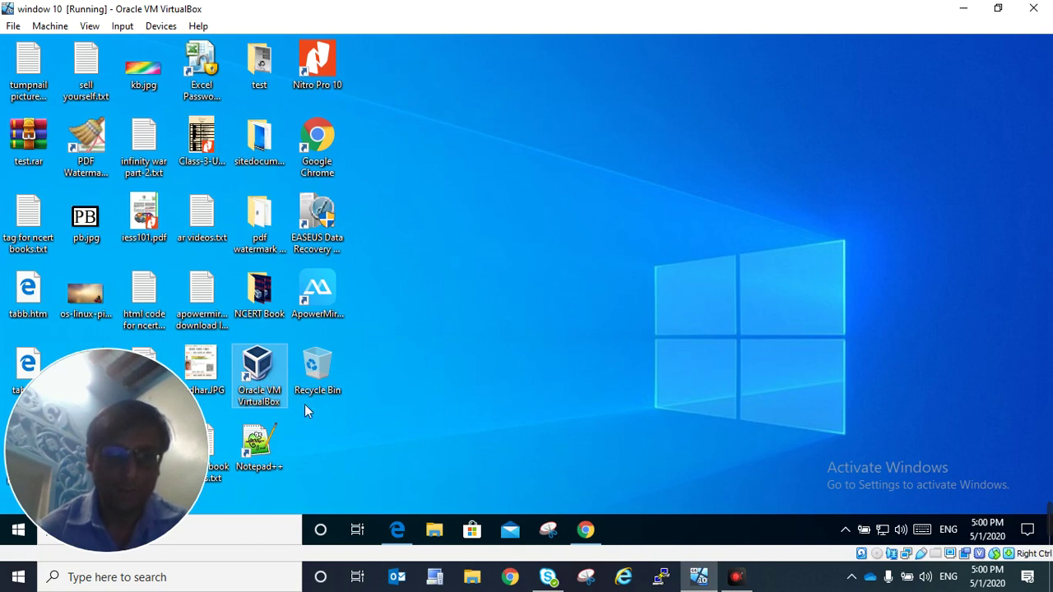
double_click(262, 375)
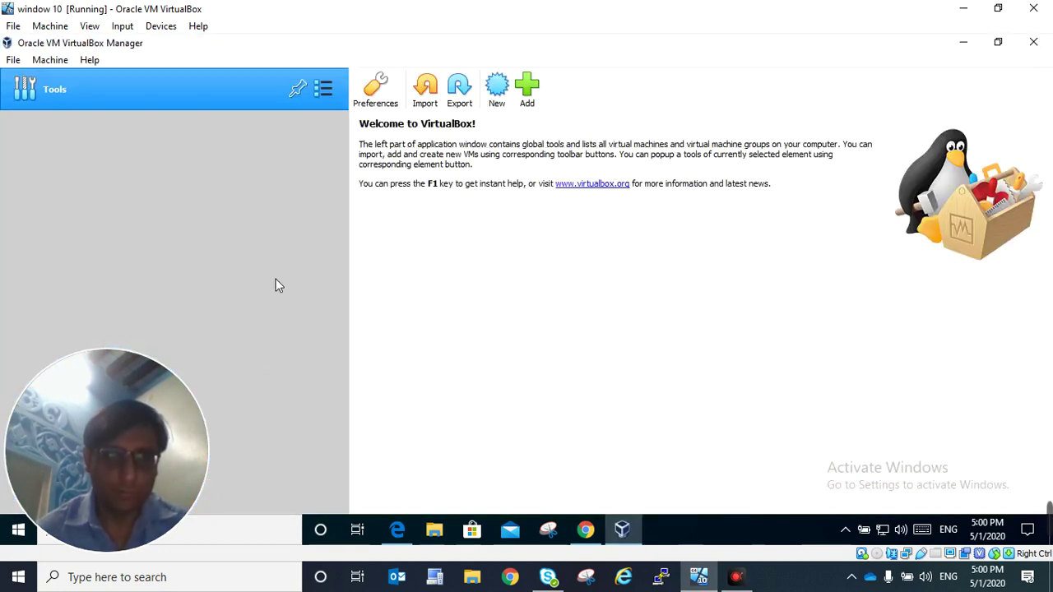
click(91, 61)
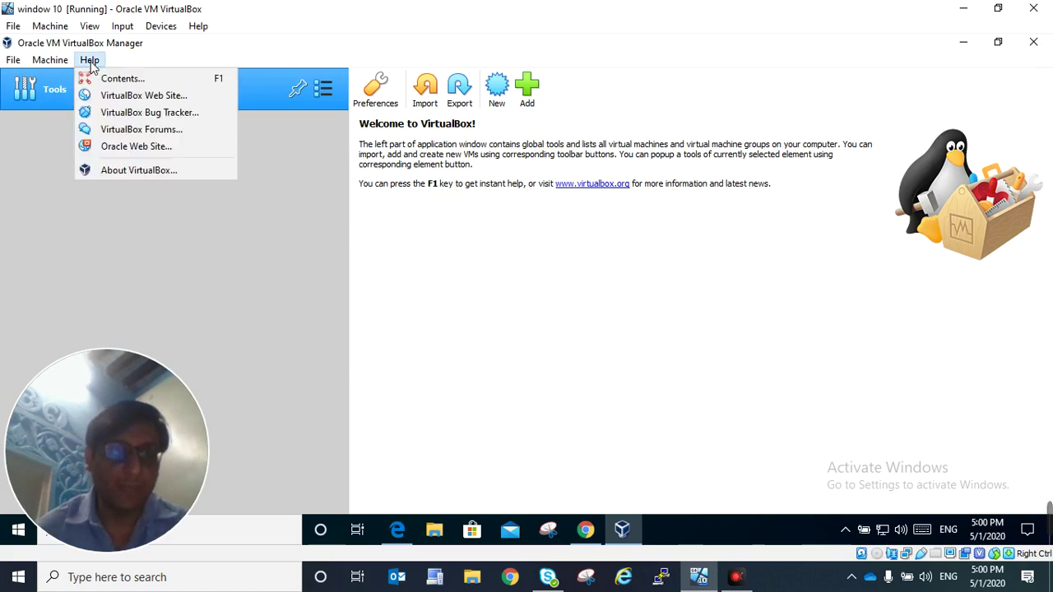
click(107, 170)
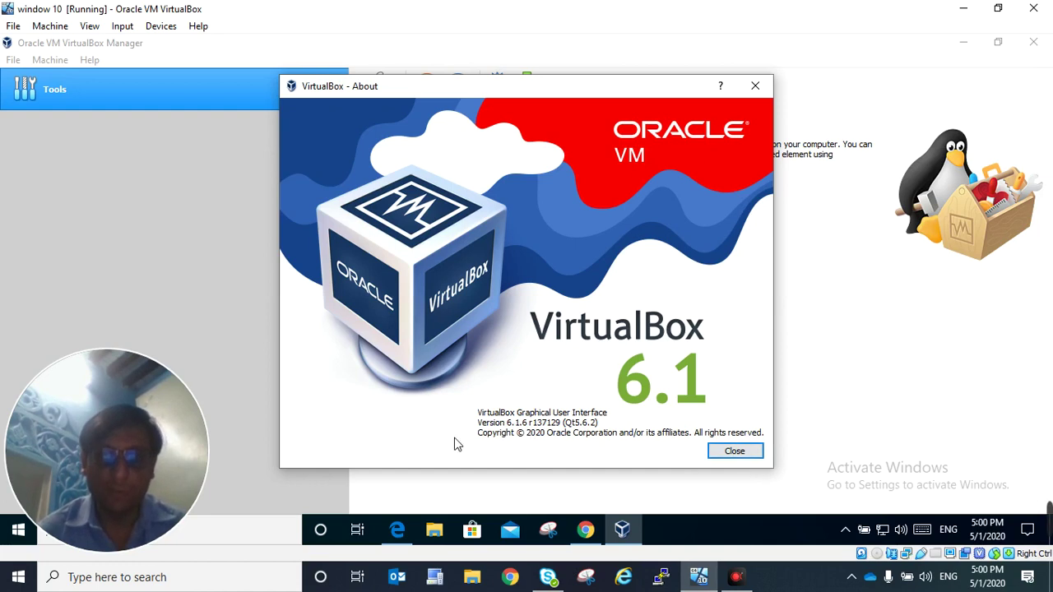
click(734, 451)
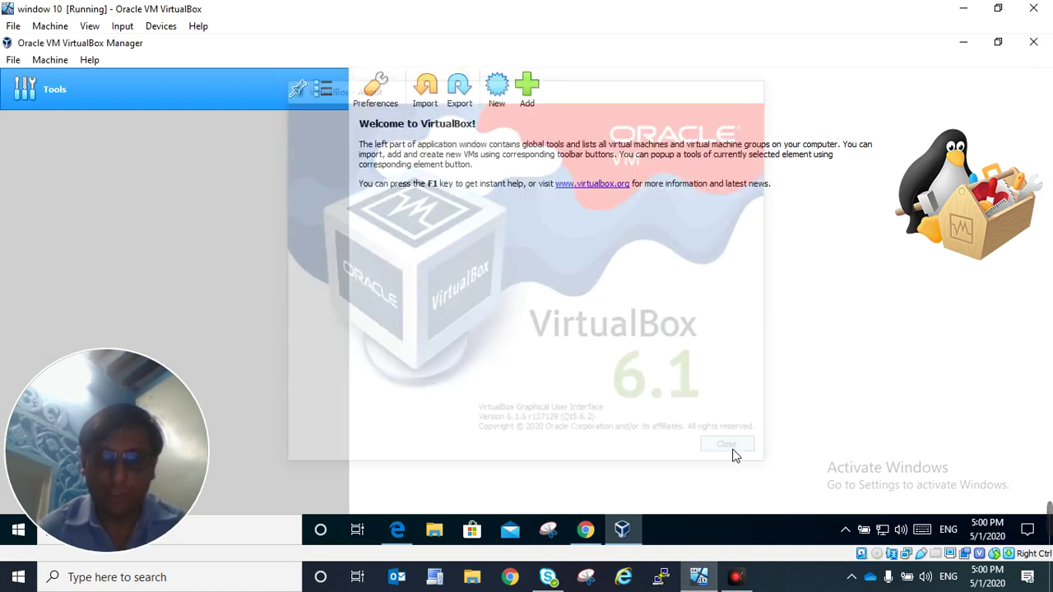
Step: Switch to Chrome, search Google for "virtual box" and go to the Downloads page of virtualbox.org
click(585, 534)
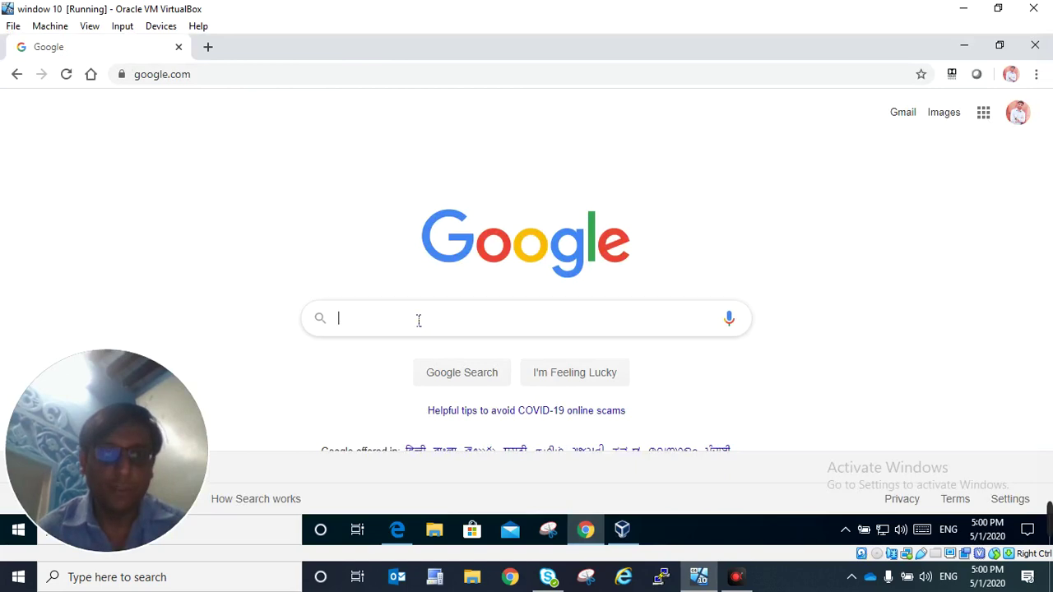
click(419, 320)
text(vi)
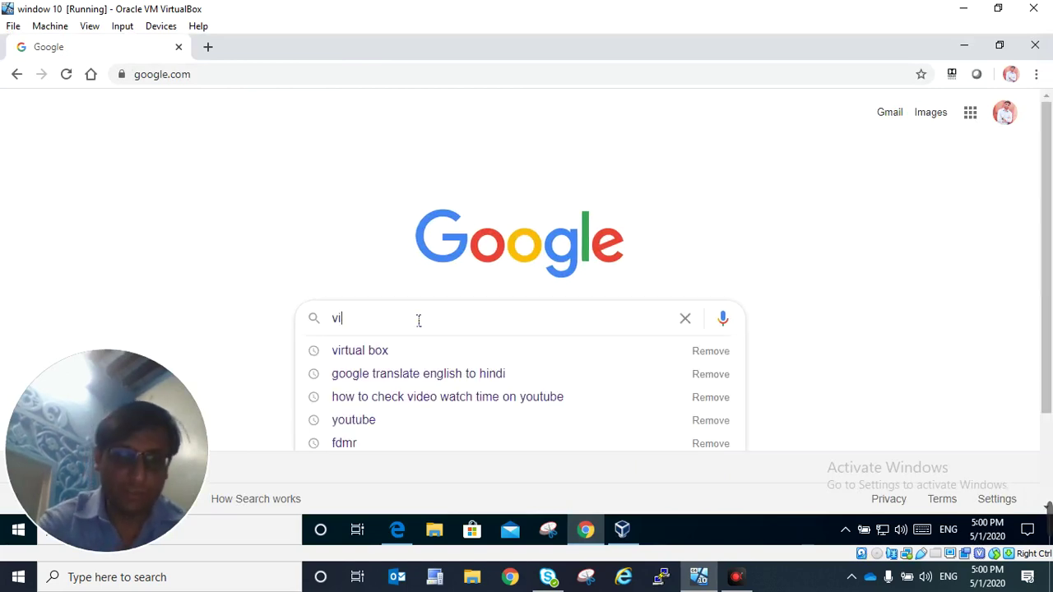
text(rtual box)
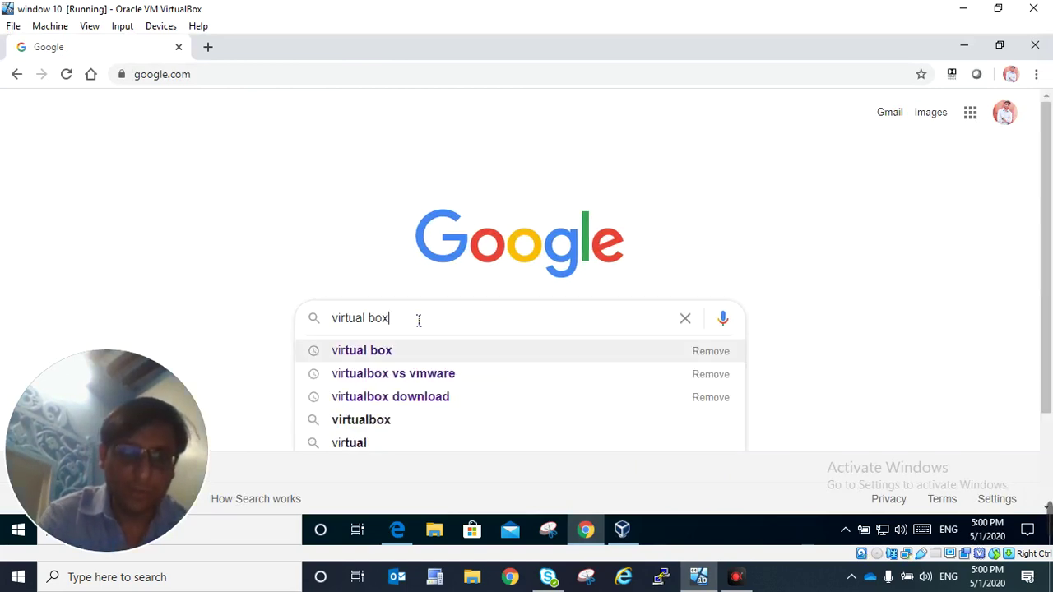
key(Return)
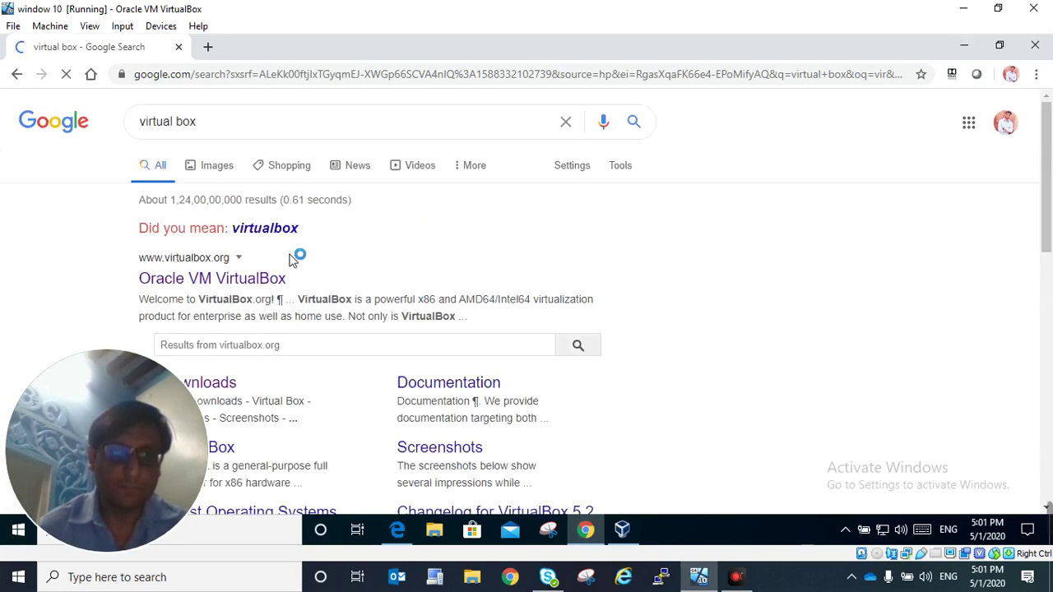
click(257, 287)
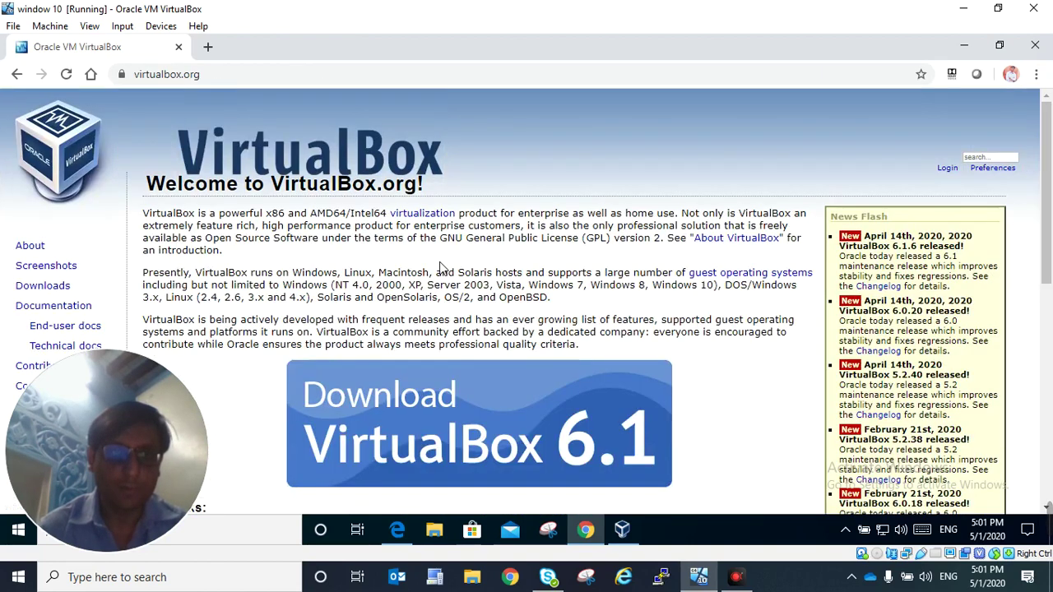
scroll(447, 267, down, 1)
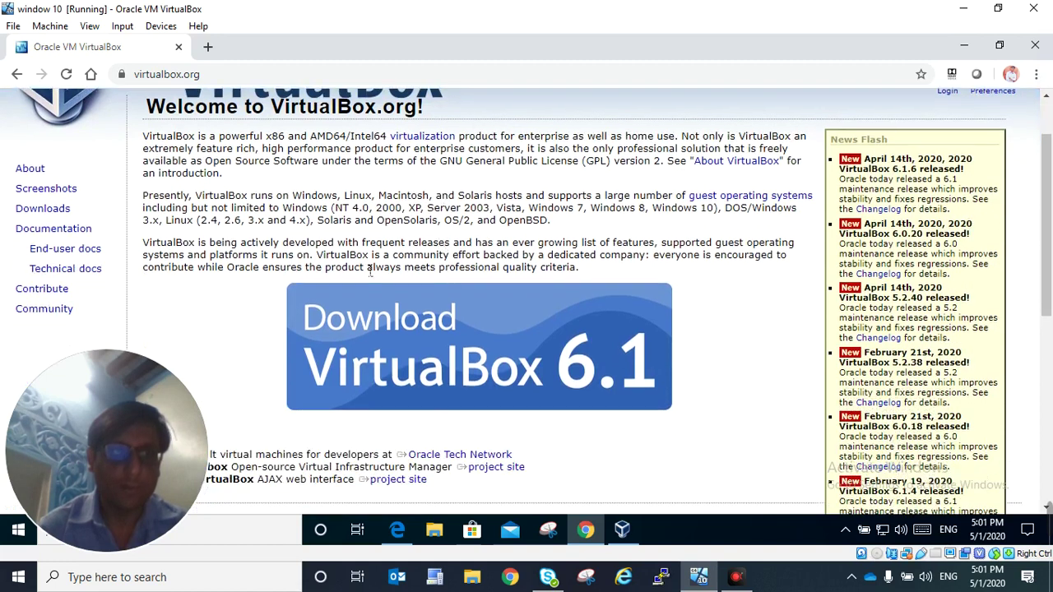
click(49, 211)
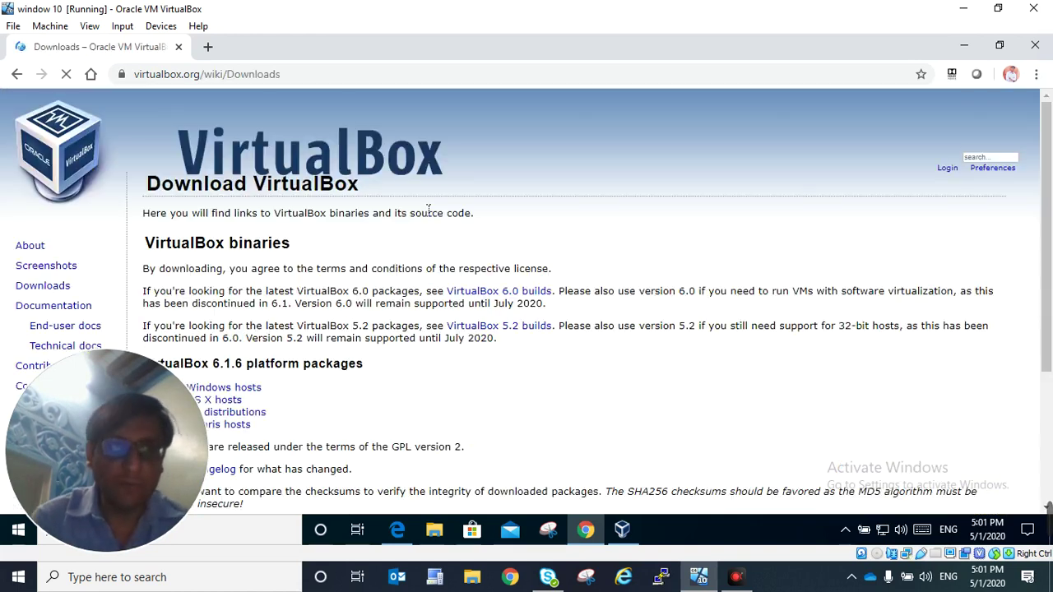
Step: Examine the VirtualBox 6.1.6 platform packages and the Extension Pack description on the Downloads page
scroll(421, 271, down, 1)
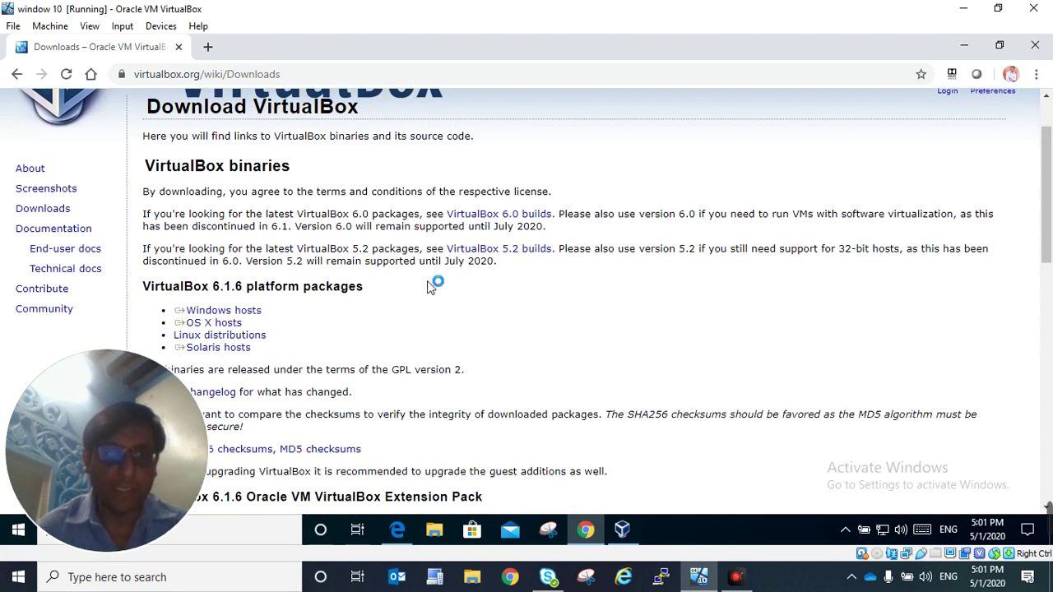
scroll(427, 287, down, 1)
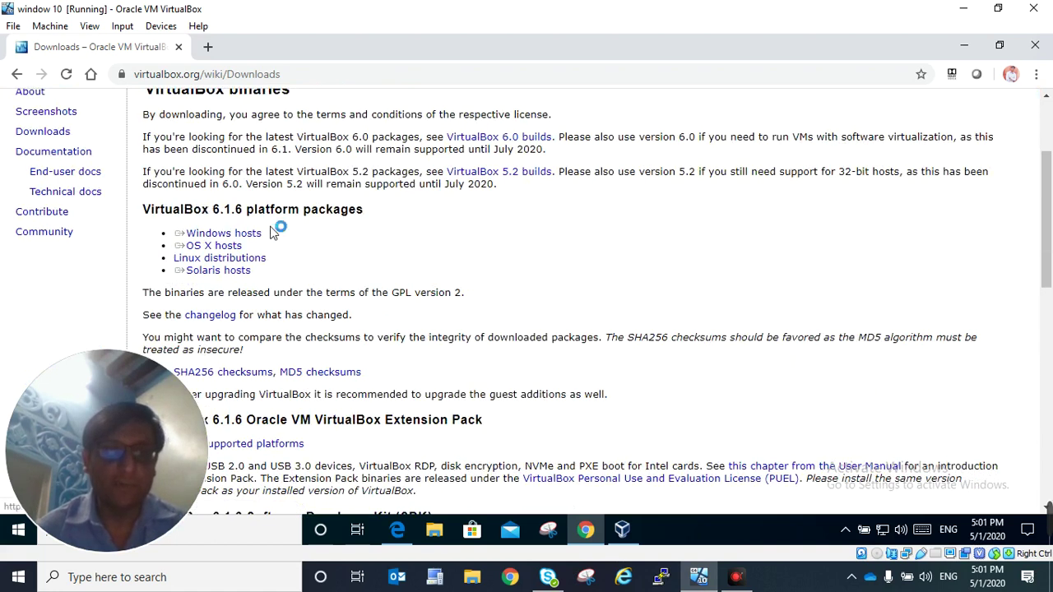
scroll(366, 259, down, 1)
scroll(395, 252, down, 3)
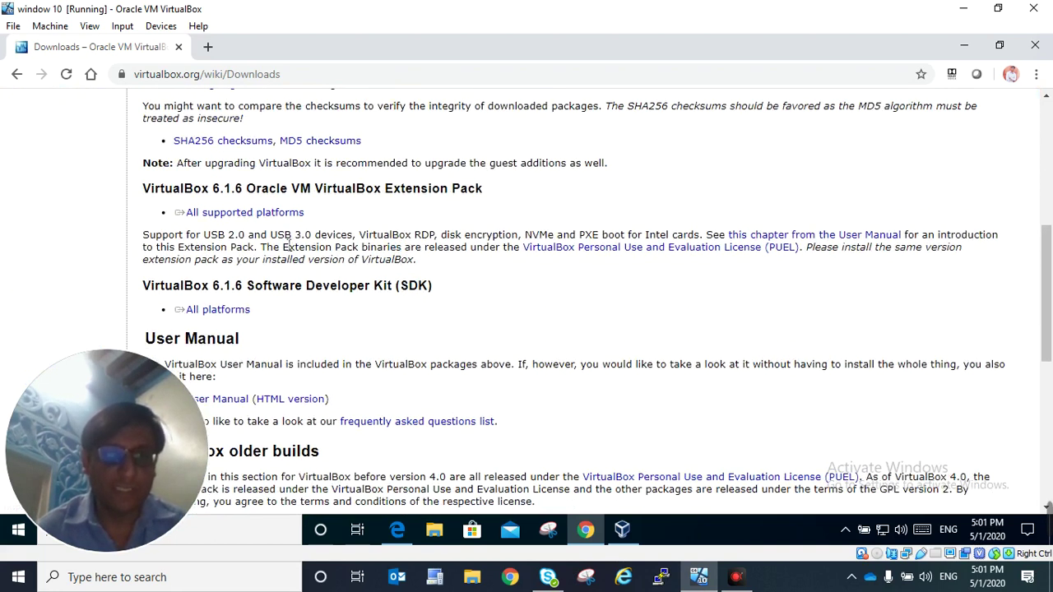
click(189, 219)
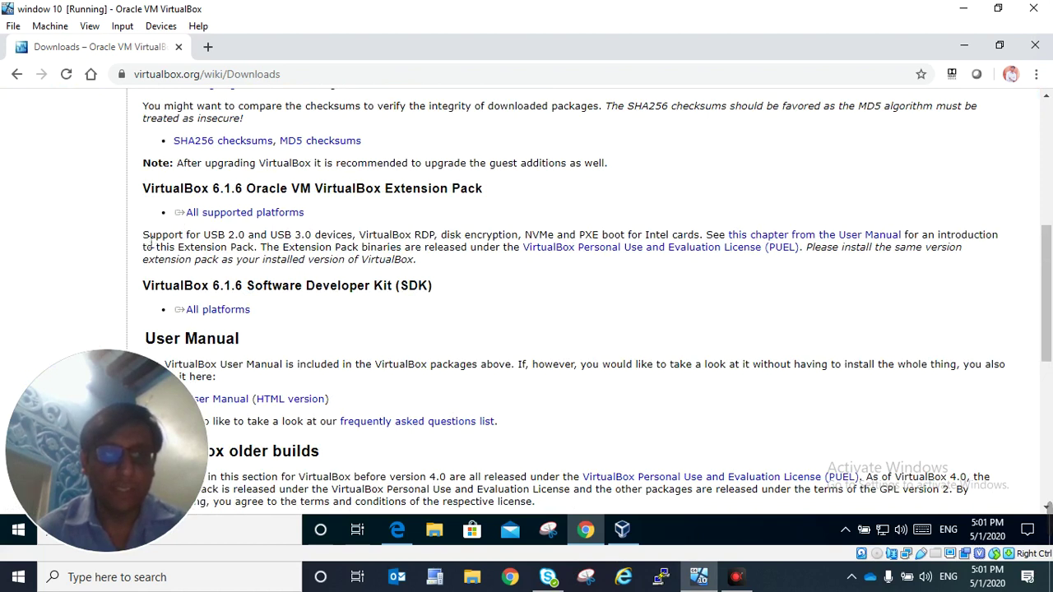
drag(145, 242, 700, 239)
click(643, 211)
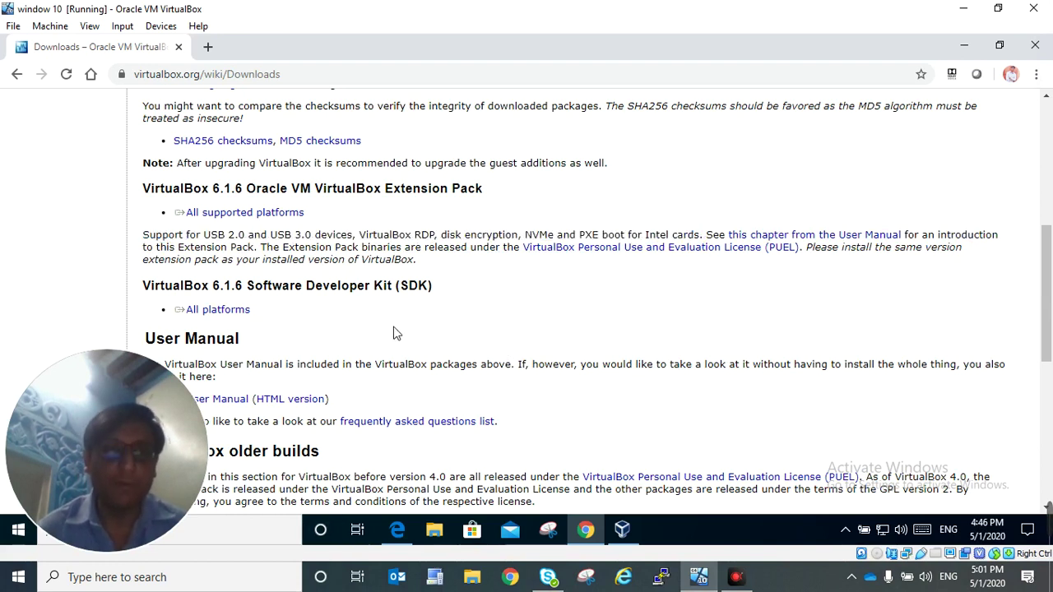
Step: Open the VirtualBox 6.0 builds page from the VirtualBox binaries section
scroll(464, 346, up, 3)
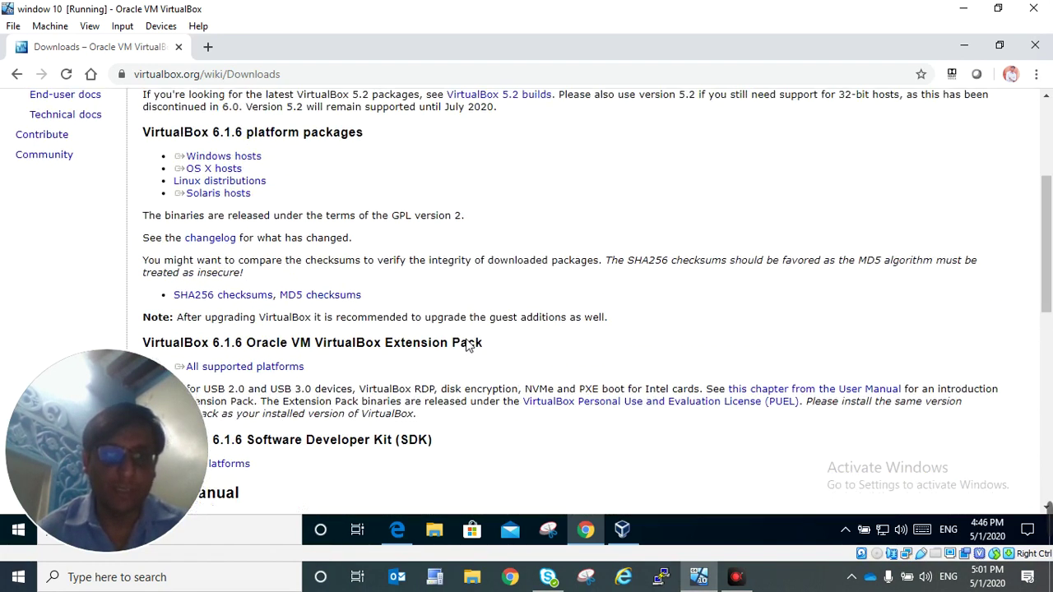
scroll(461, 348, up, 1)
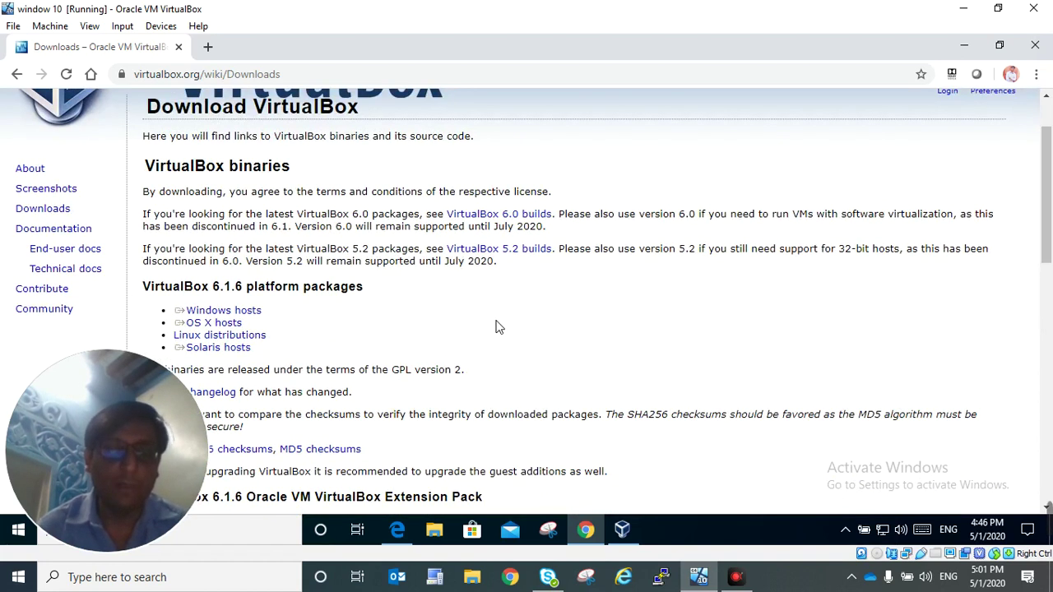
double_click(362, 215)
click(368, 217)
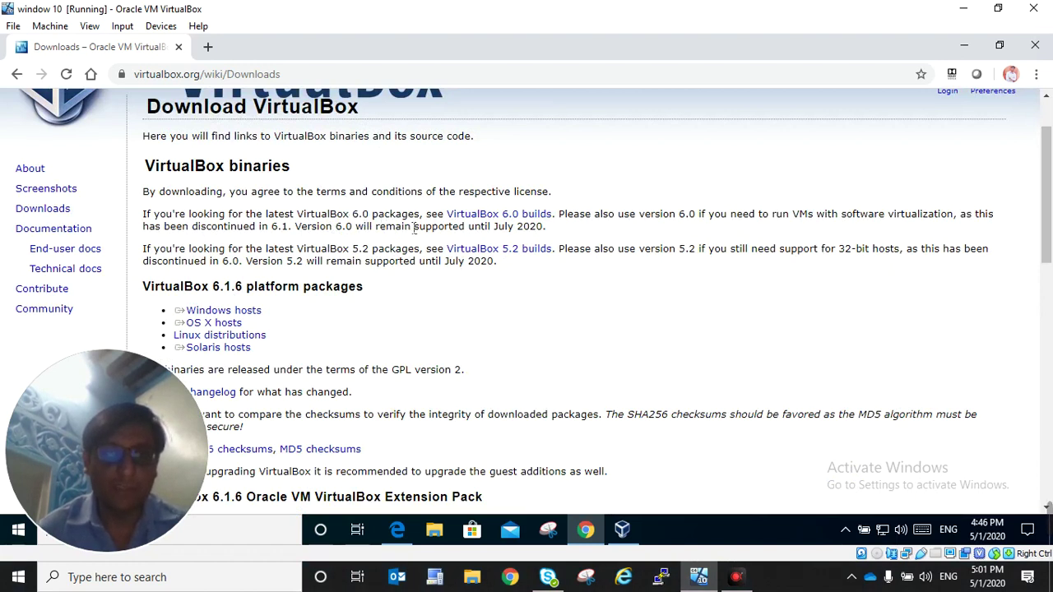
click(494, 215)
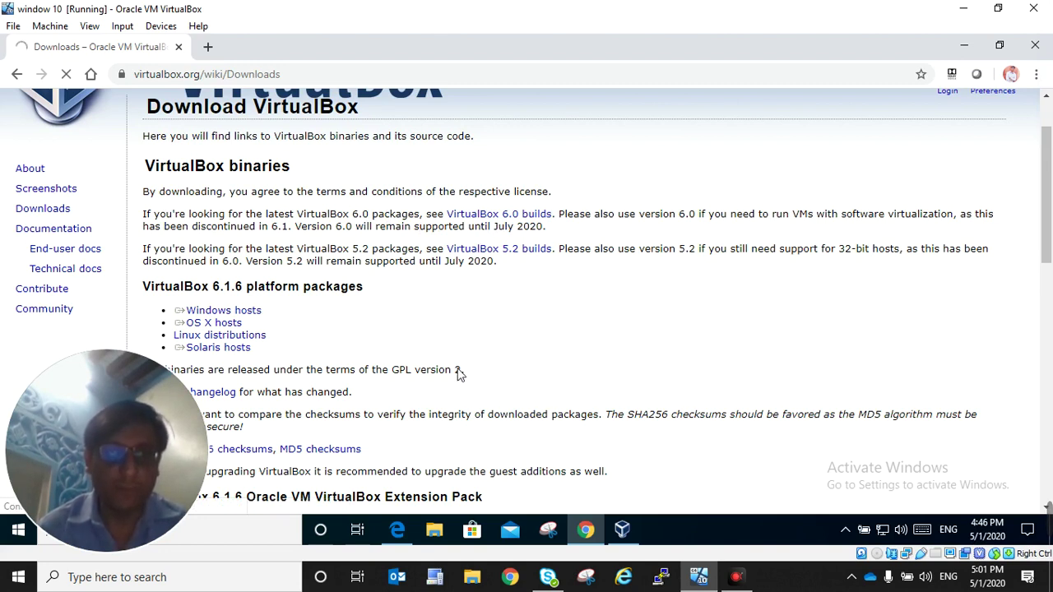
click(510, 250)
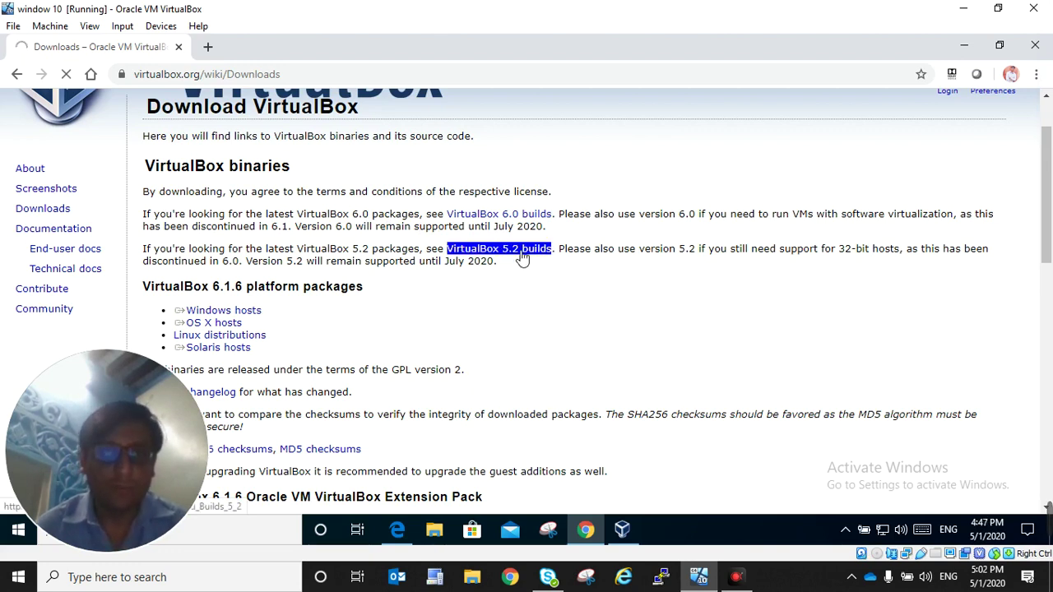
click(521, 325)
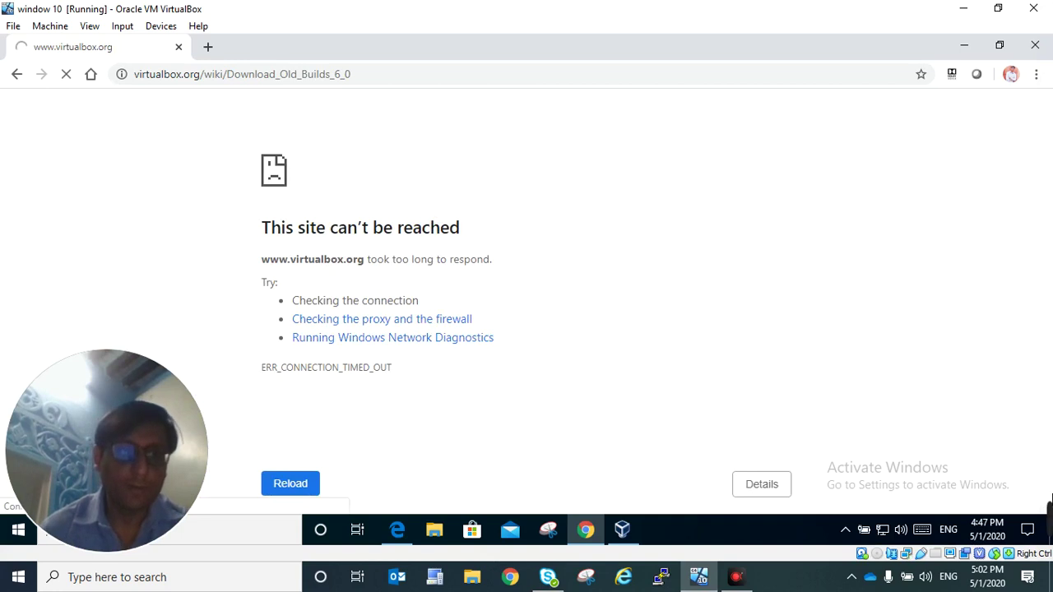
mouse_move(733, 541)
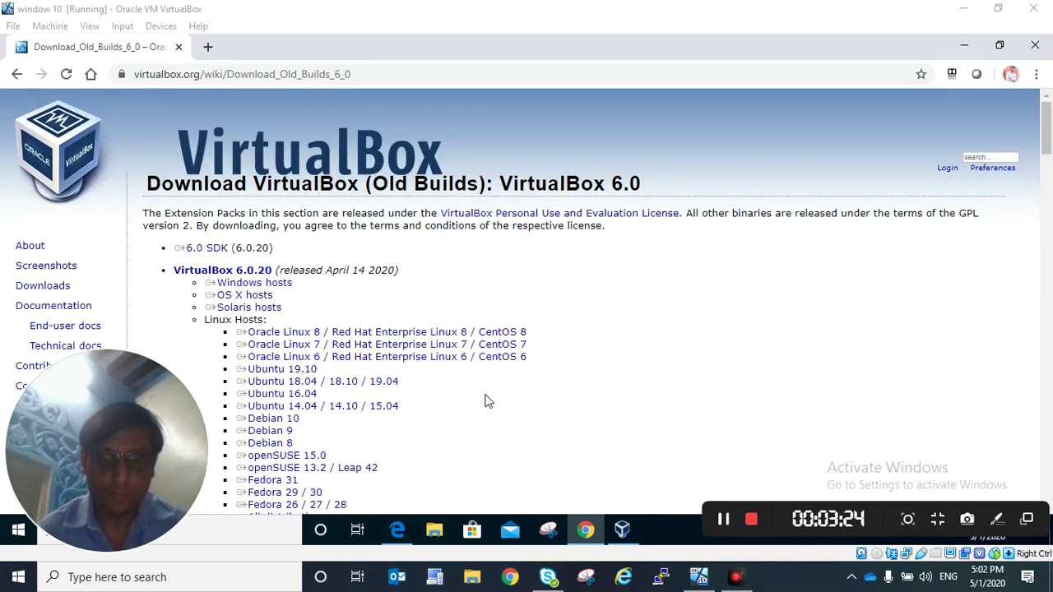
Step: Examine the host packages and the Extension Pack entry listed under VirtualBox 6.0.20
scroll(369, 247, down, 1)
triple_click(258, 221)
triple_click(258, 207)
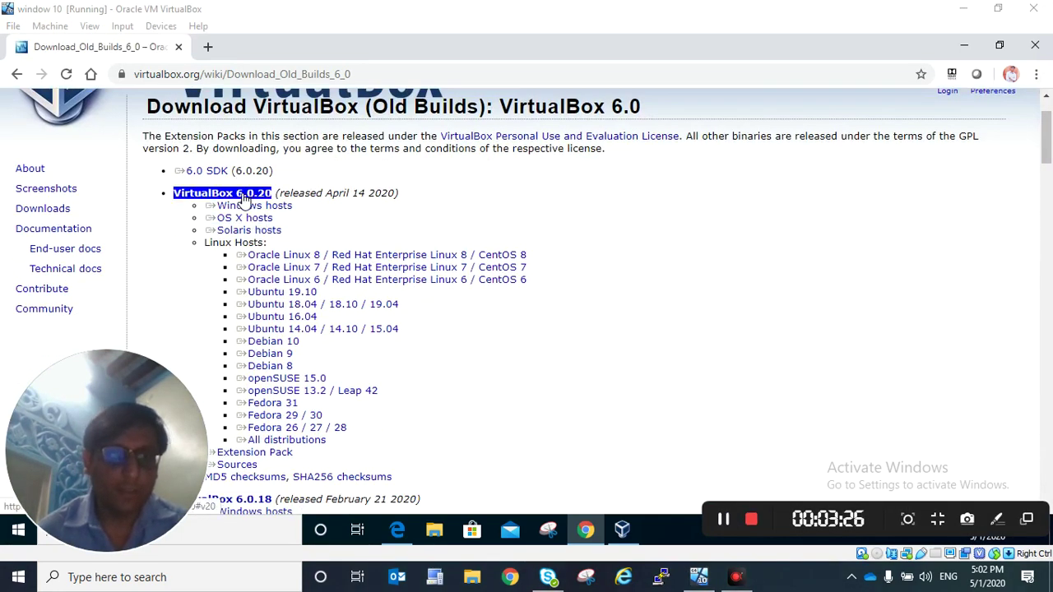
triple_click(250, 214)
triple_click(247, 230)
triple_click(222, 193)
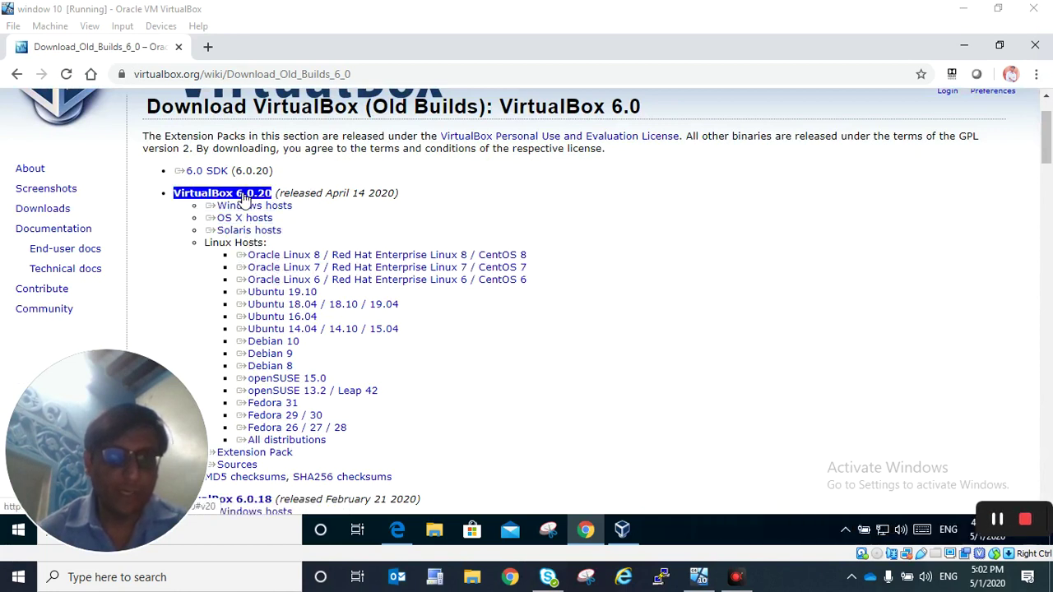
triple_click(322, 329)
scroll(322, 381, down, 1)
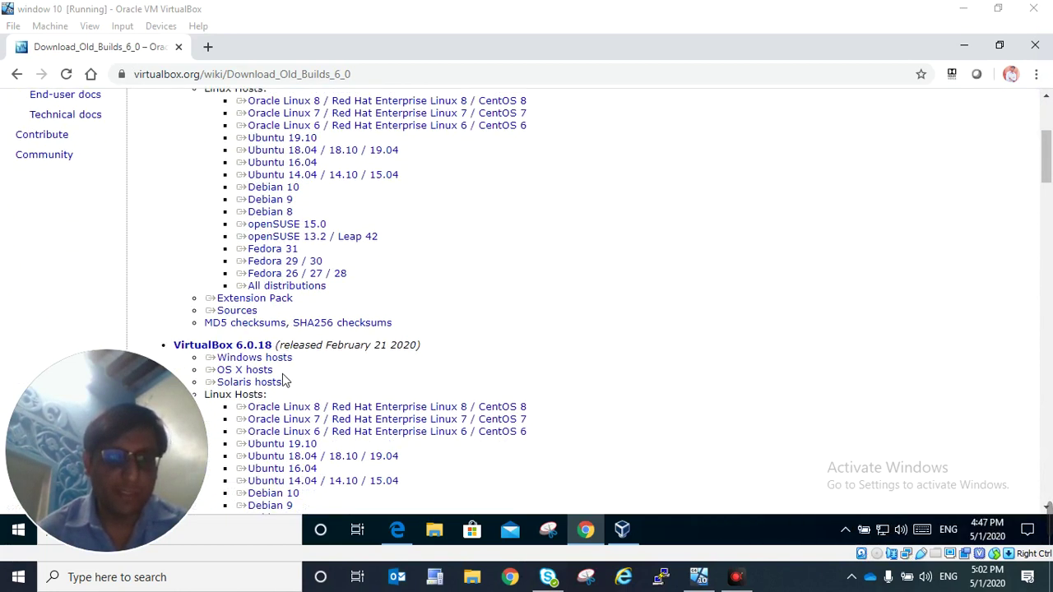
drag(201, 298, 294, 300)
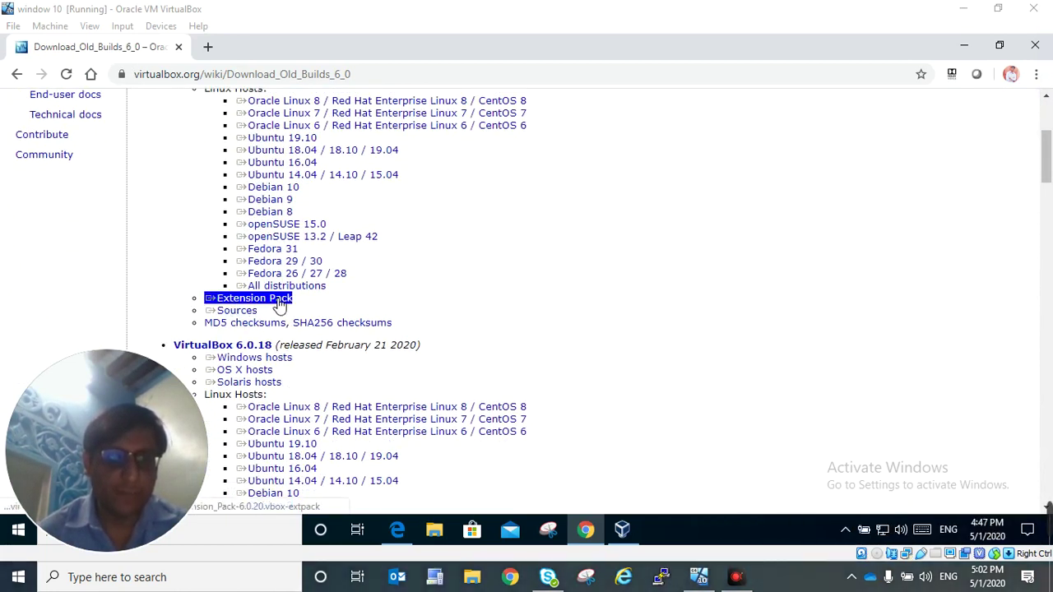
Step: Review the older VirtualBox 6.0 releases down to 6.0.12 and find the Extension Pack entry of each
scroll(329, 370, down, 3)
mouse_move(239, 262)
mouse_down()
mouse_move(306, 189)
mouse_move(237, 250)
mouse_up()
scroll(304, 337, down, 4)
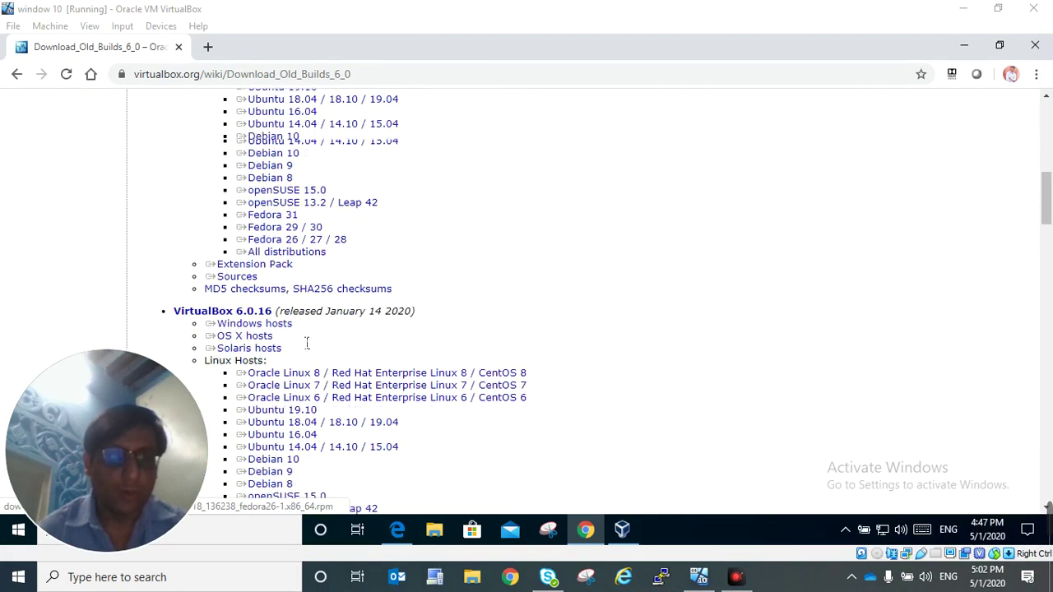
drag(347, 350, 237, 350)
scroll(320, 340, down, 3)
drag(237, 297, 316, 297)
drag(206, 139, 293, 140)
drag(392, 445, 293, 445)
click(311, 432)
drag(213, 421, 293, 423)
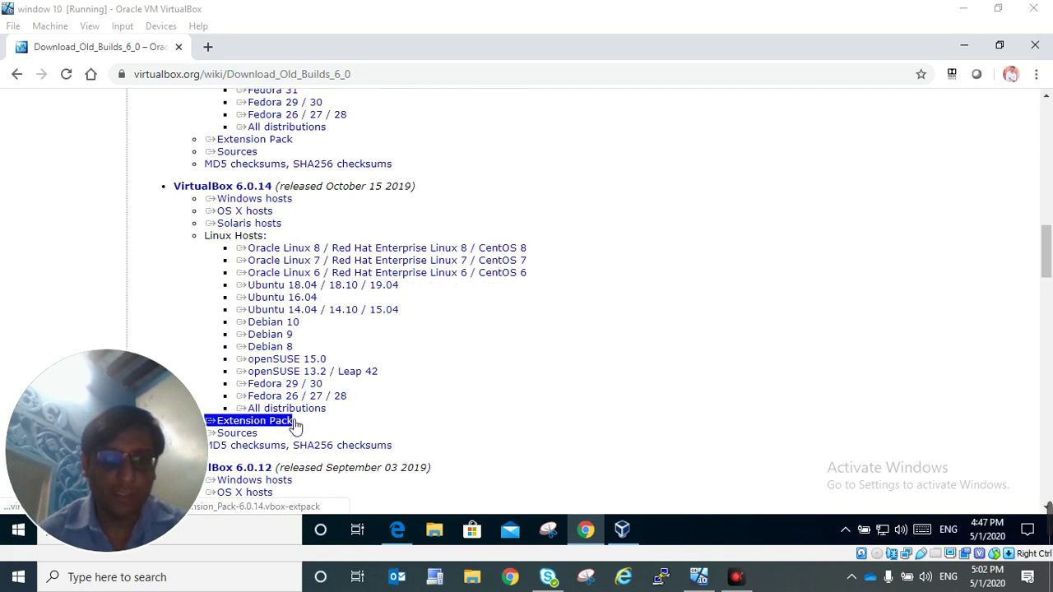
click(539, 399)
scroll(489, 390, down, 2)
drag(394, 292, 293, 291)
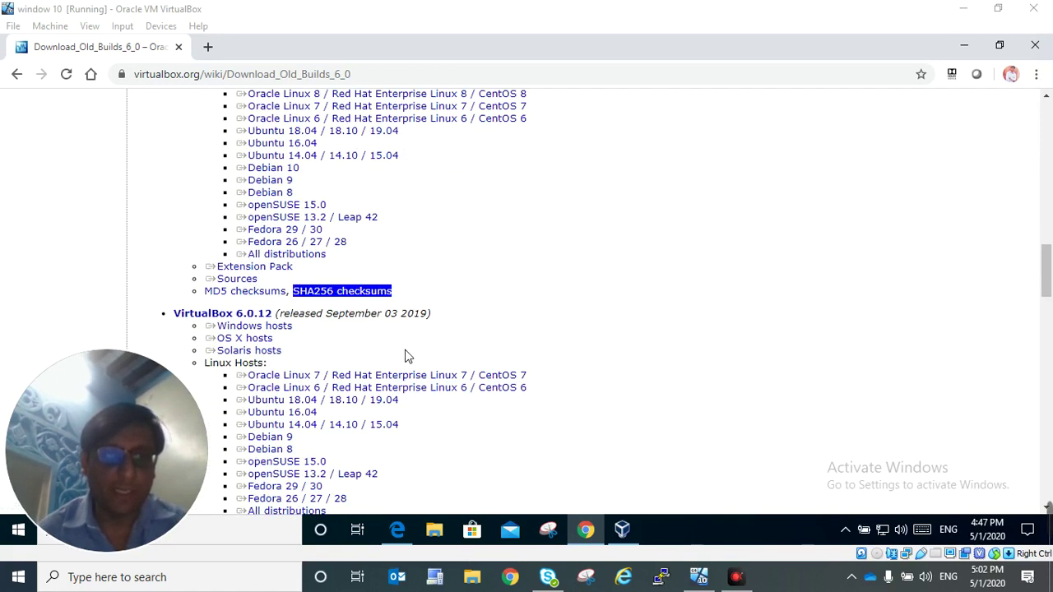
click(404, 357)
scroll(404, 357, up, 13)
scroll(358, 290, down, 1)
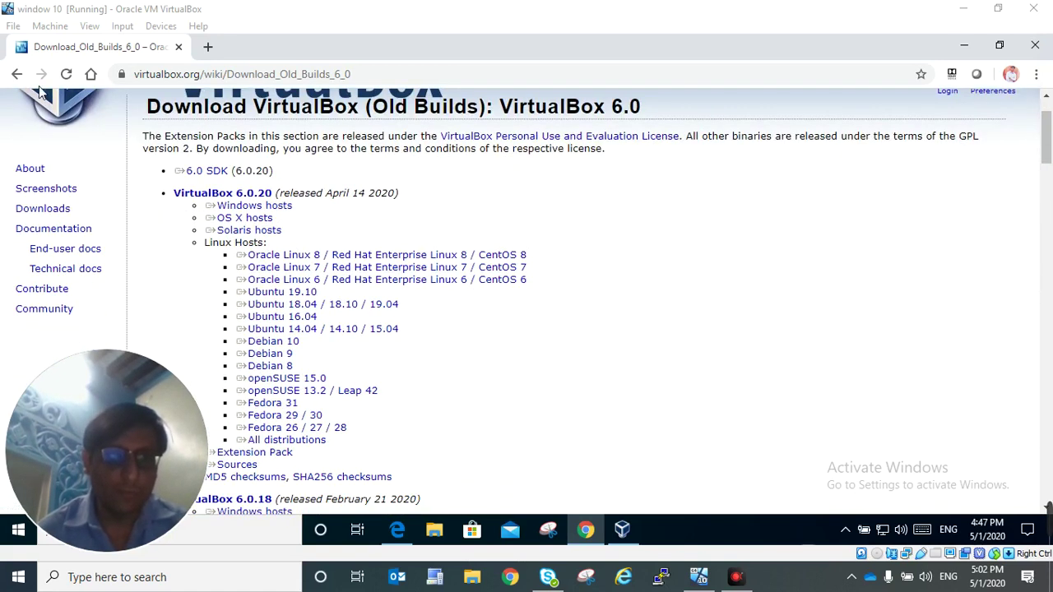
Step: Return to the Downloads page and highlight the All supported platforms link of the VirtualBox 6.1.6 Extension Pack
triple_click(379, 257)
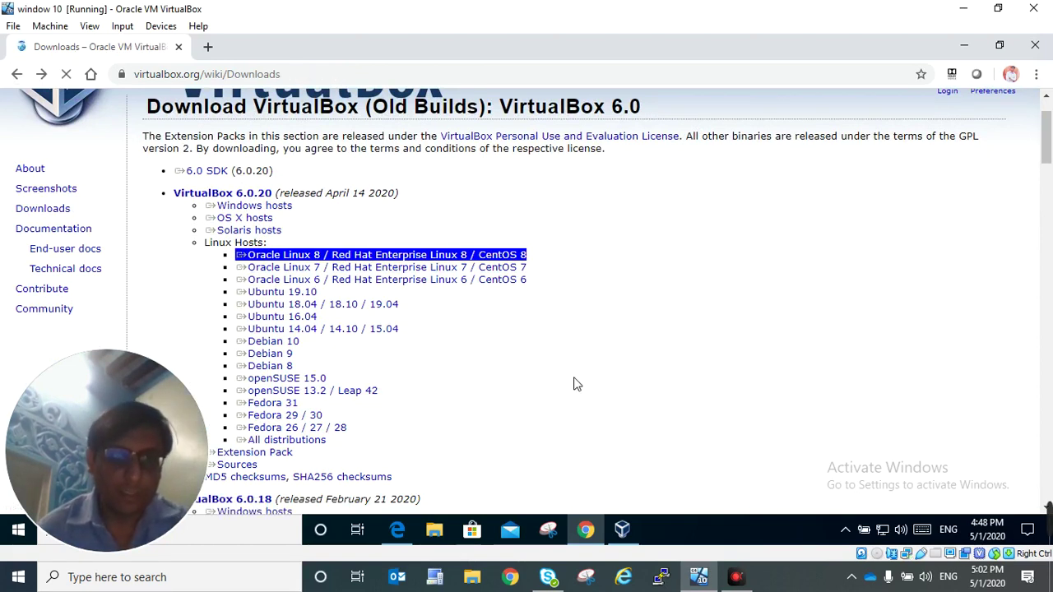
scroll(573, 381, down, 3)
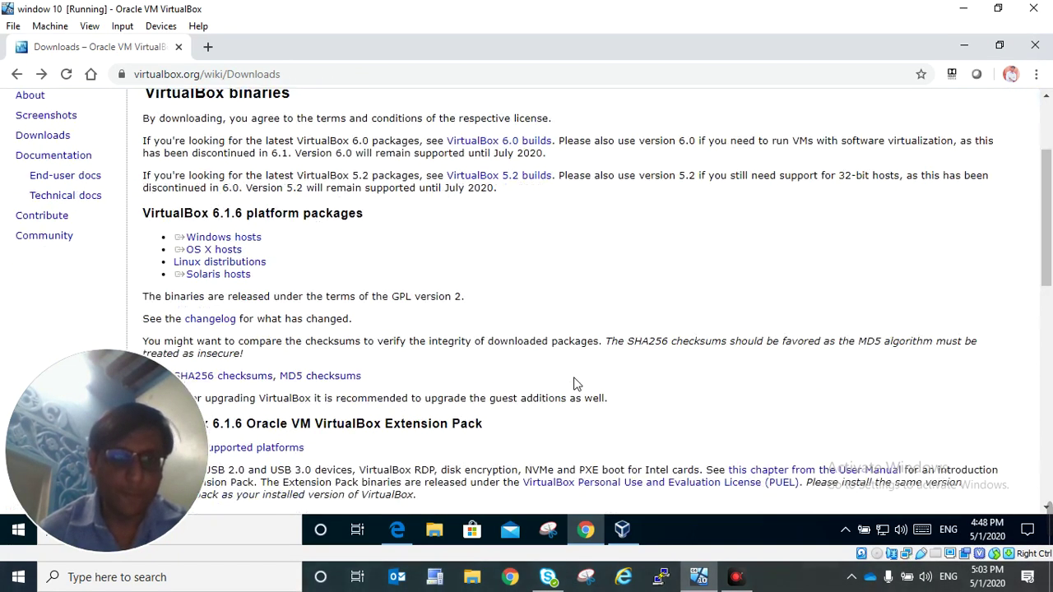
triple_click(235, 292)
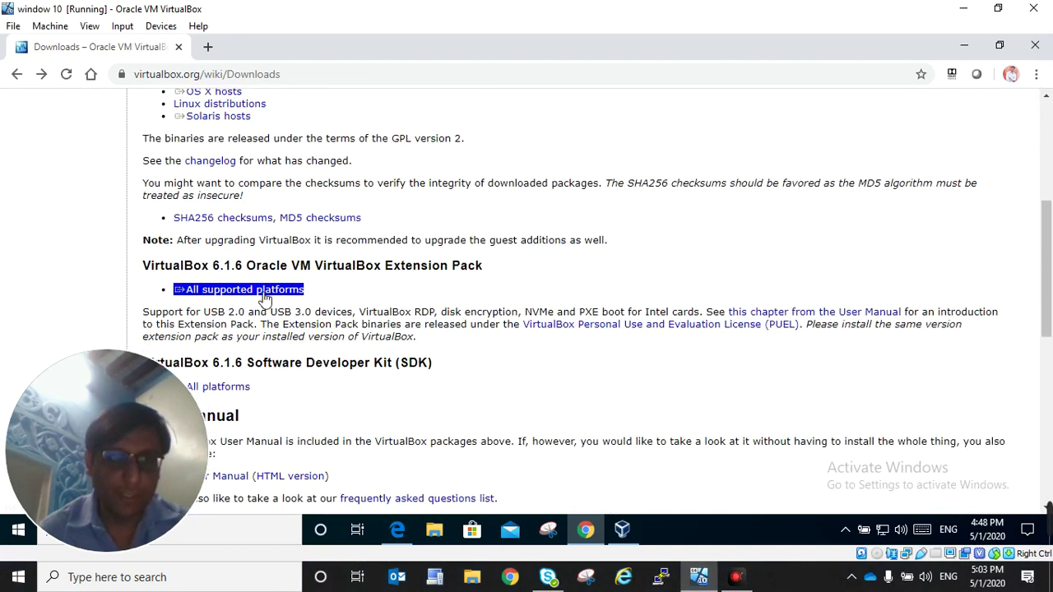
Step: Download the VirtualBox 6.1.6 Extension Pack for all supported platforms and close the browser once the download is complete
click(262, 294)
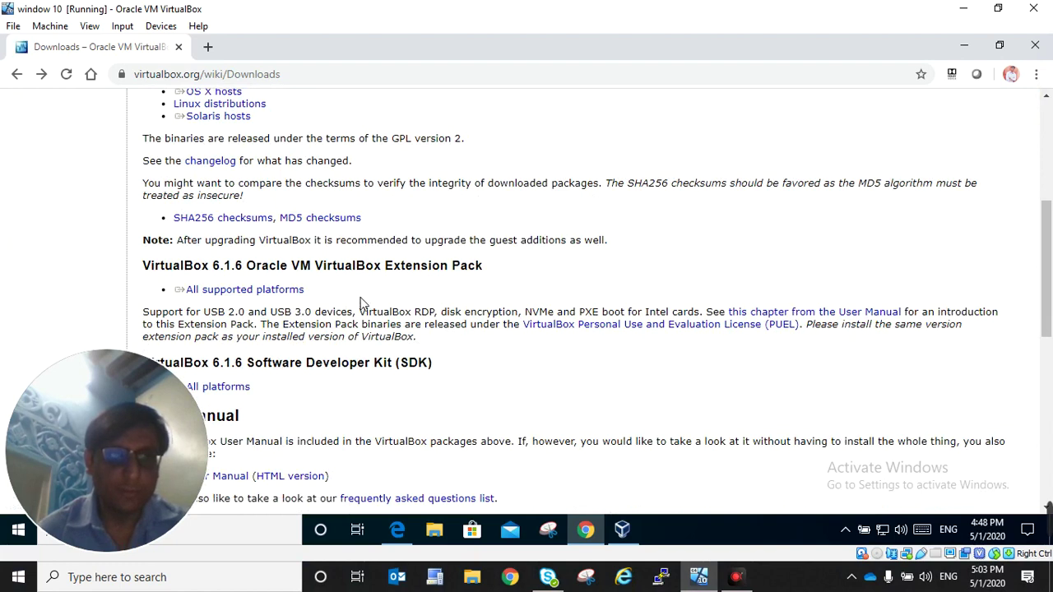
double_click(391, 50)
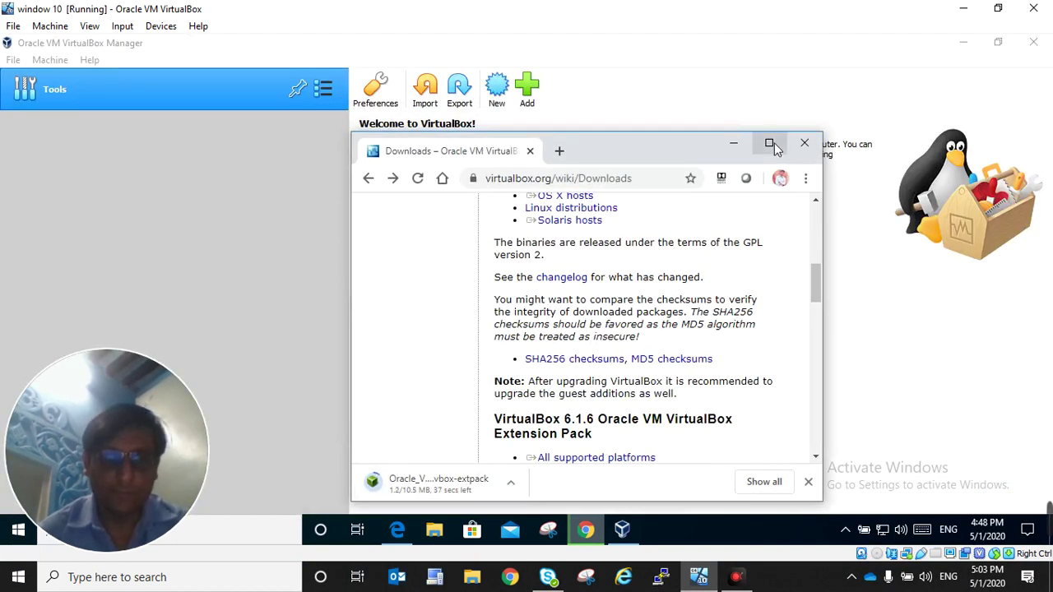
drag(670, 153, 683, 98)
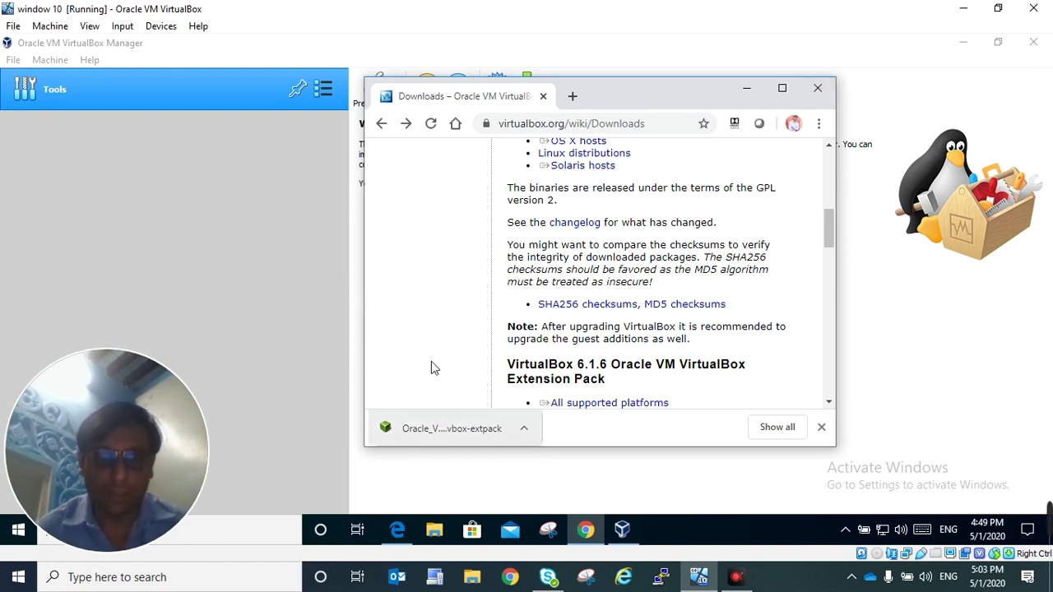
click(822, 99)
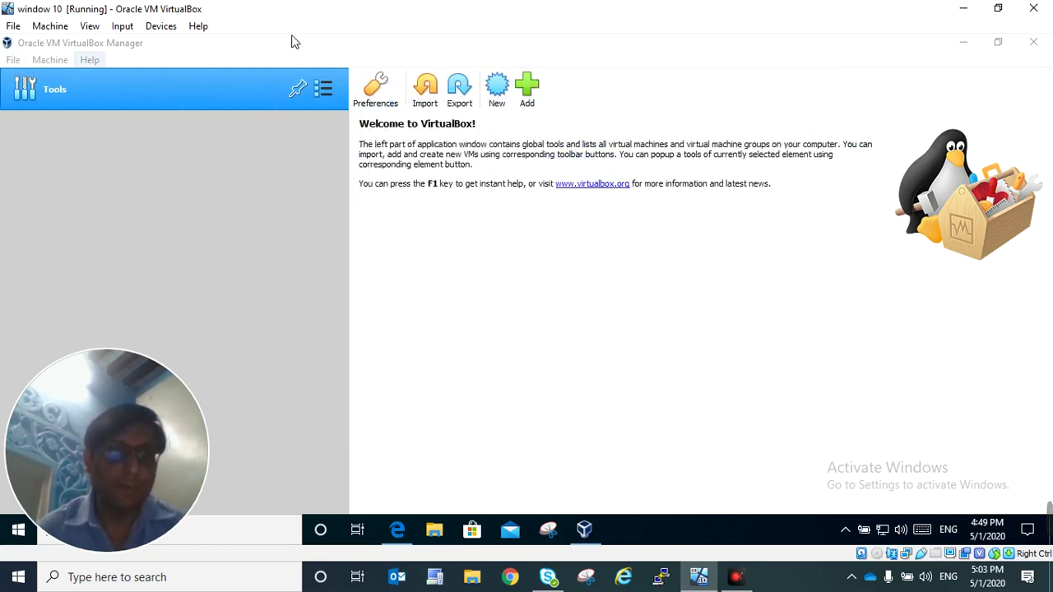
Step: In the Extensions preferences of VirtualBox Manager, add the downloaded package Oracle_VM_VirtualBox_Extension_Pack-6.1.6.vbox-extpack
click(185, 51)
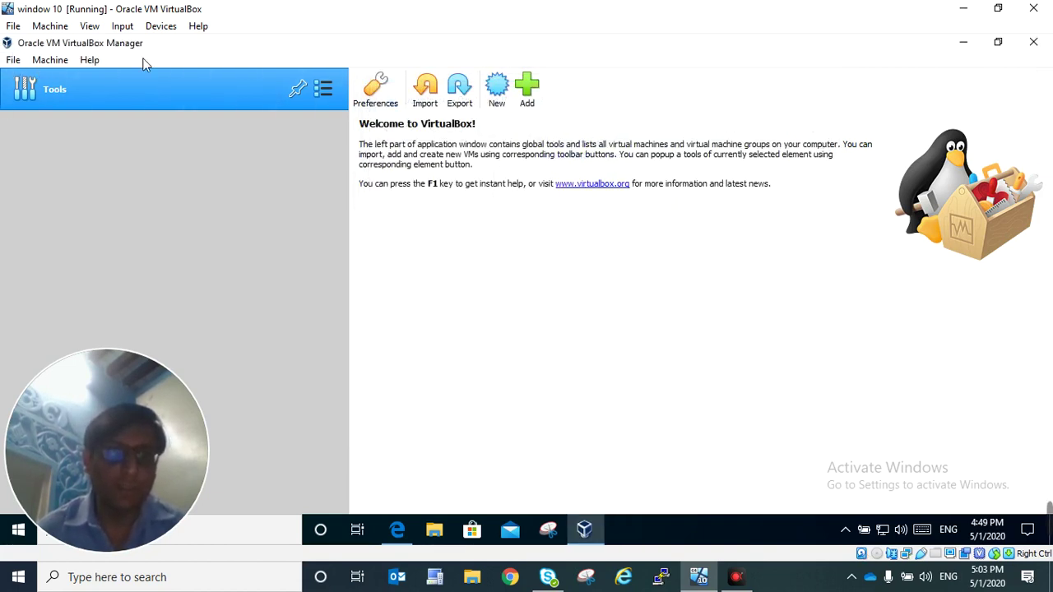
click(14, 64)
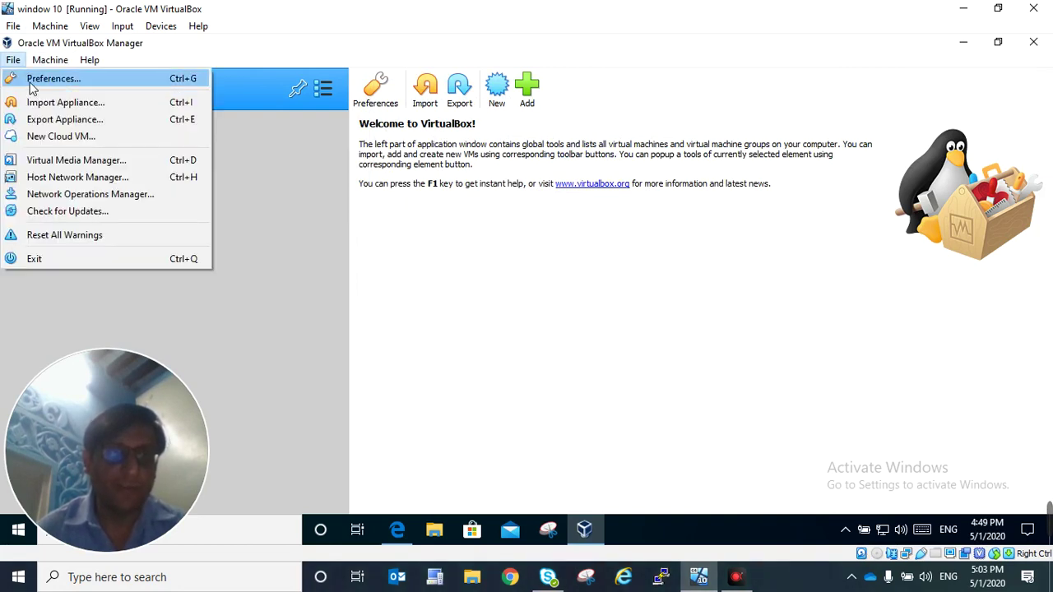
click(67, 82)
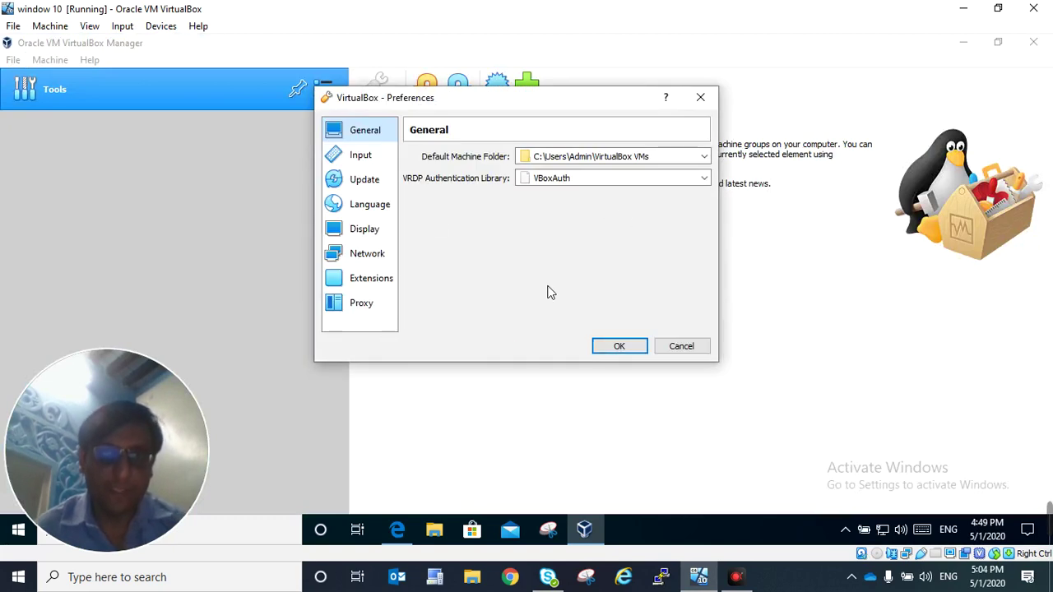
click(362, 284)
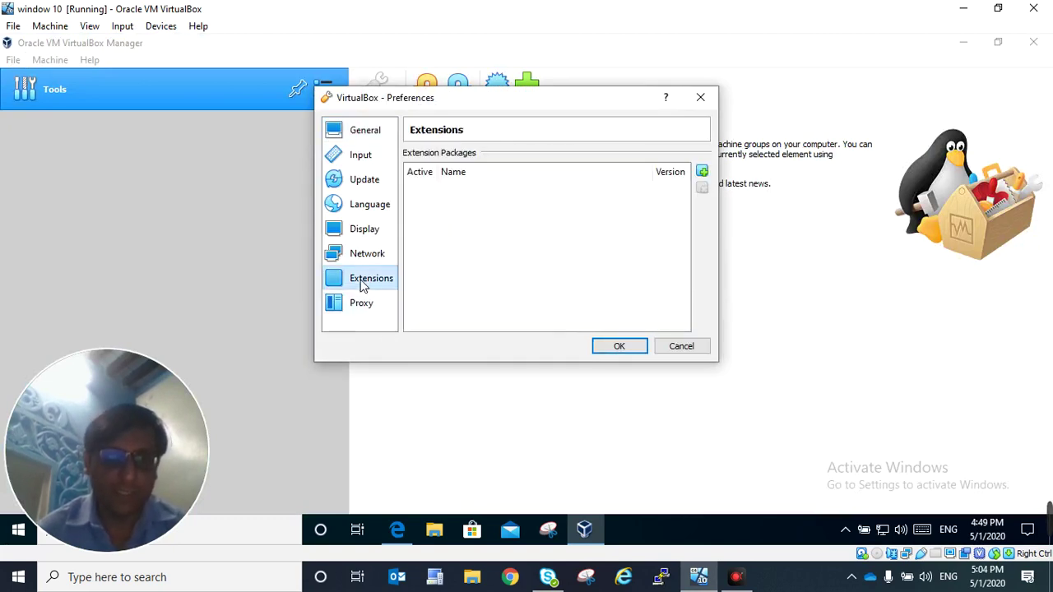
click(702, 171)
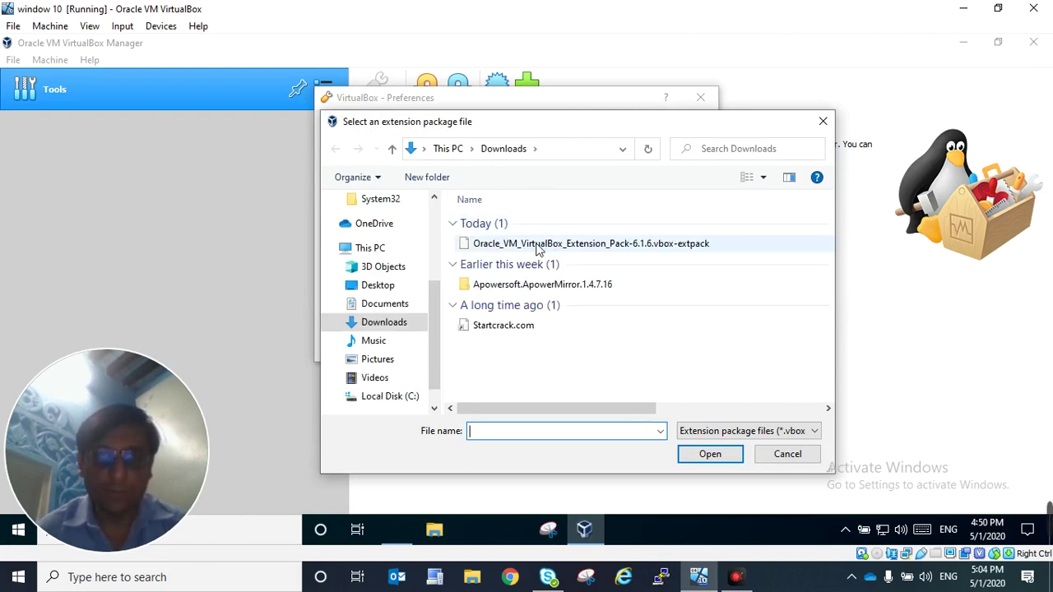
double_click(536, 245)
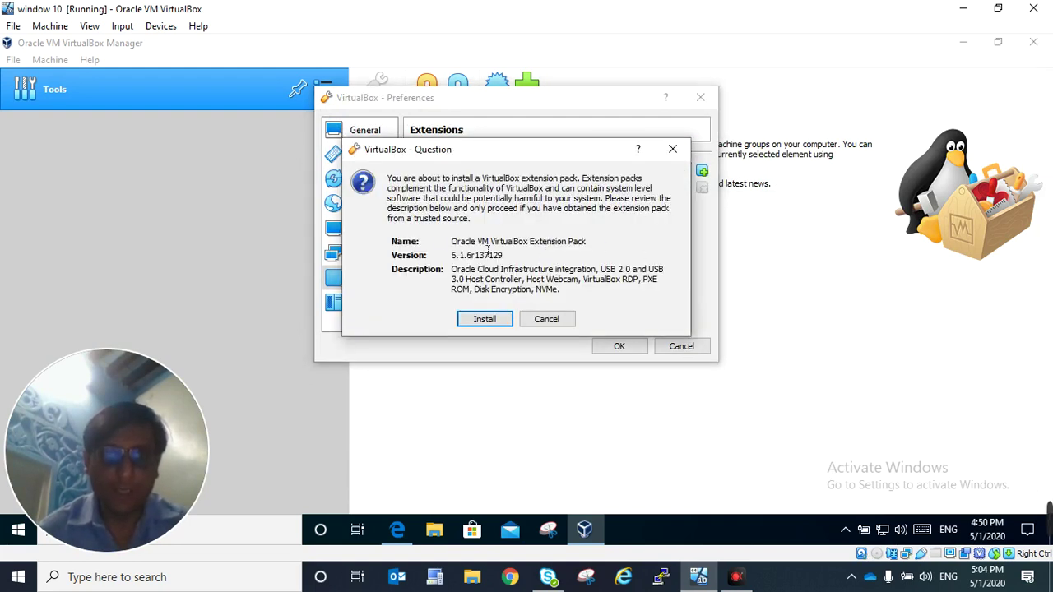
Step: Install the Oracle VM VirtualBox Extension Pack, agreeing to its full PUEL license and allowing the system permission request
click(484, 321)
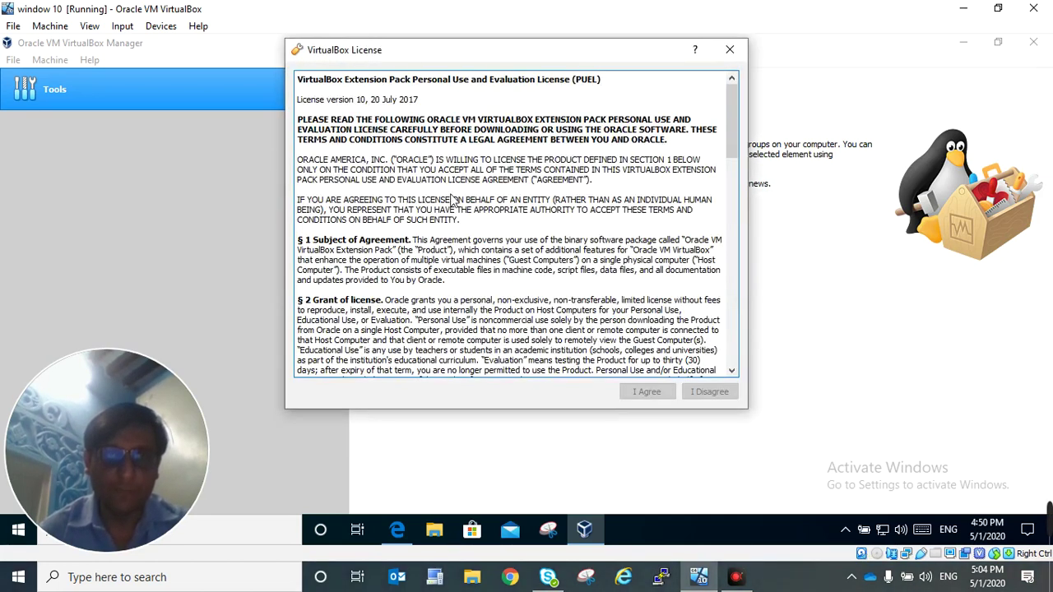
drag(733, 118, 734, 338)
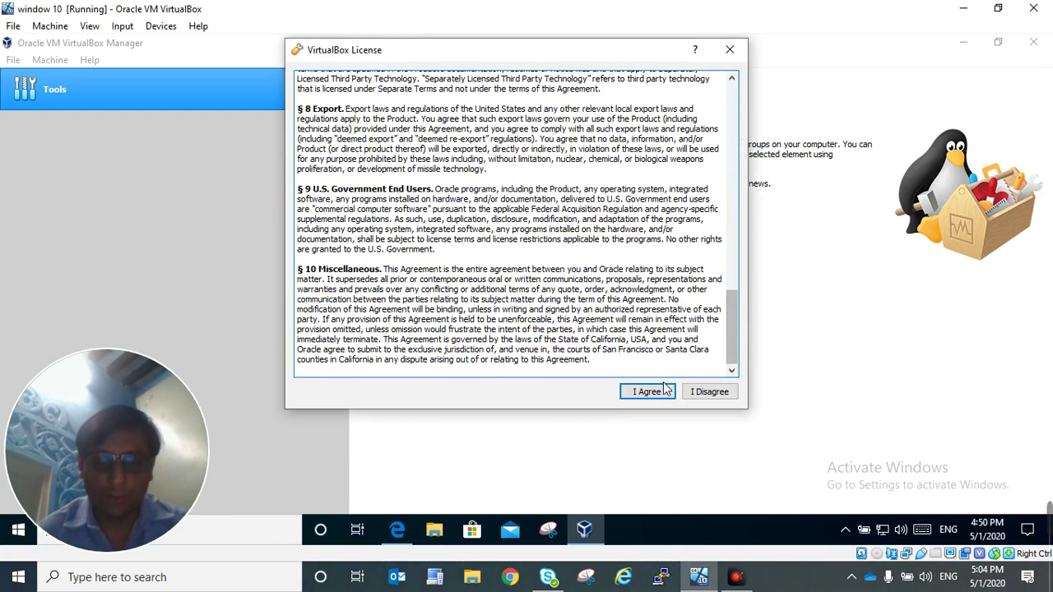
click(647, 393)
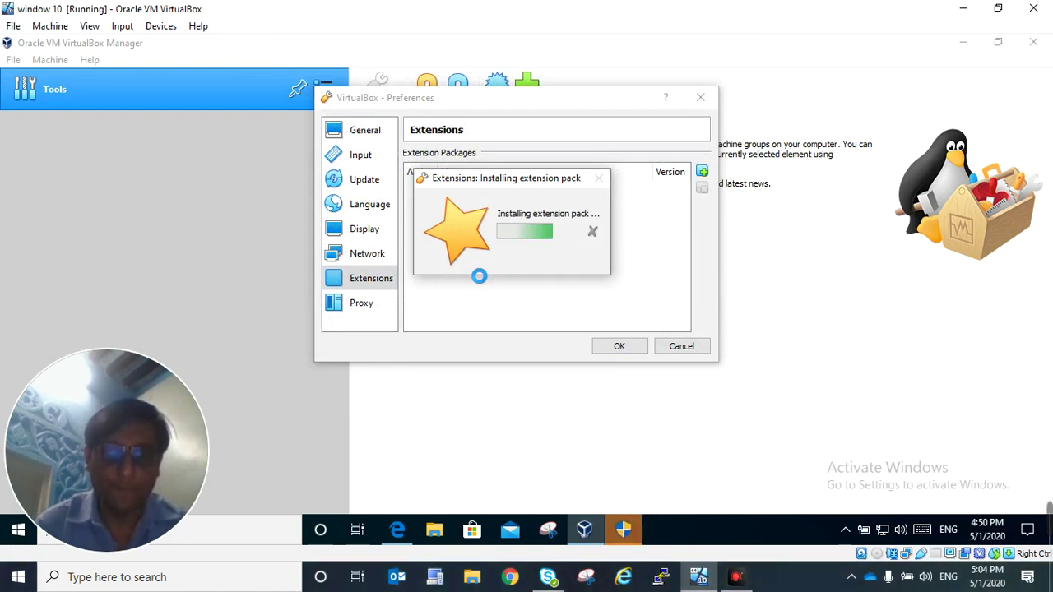
click(632, 520)
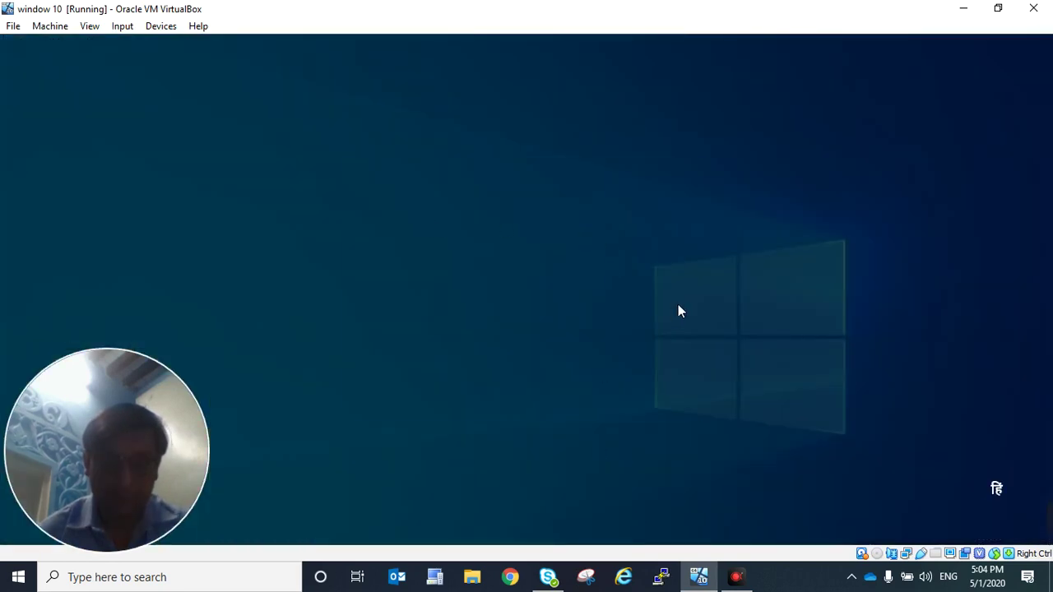
click(435, 396)
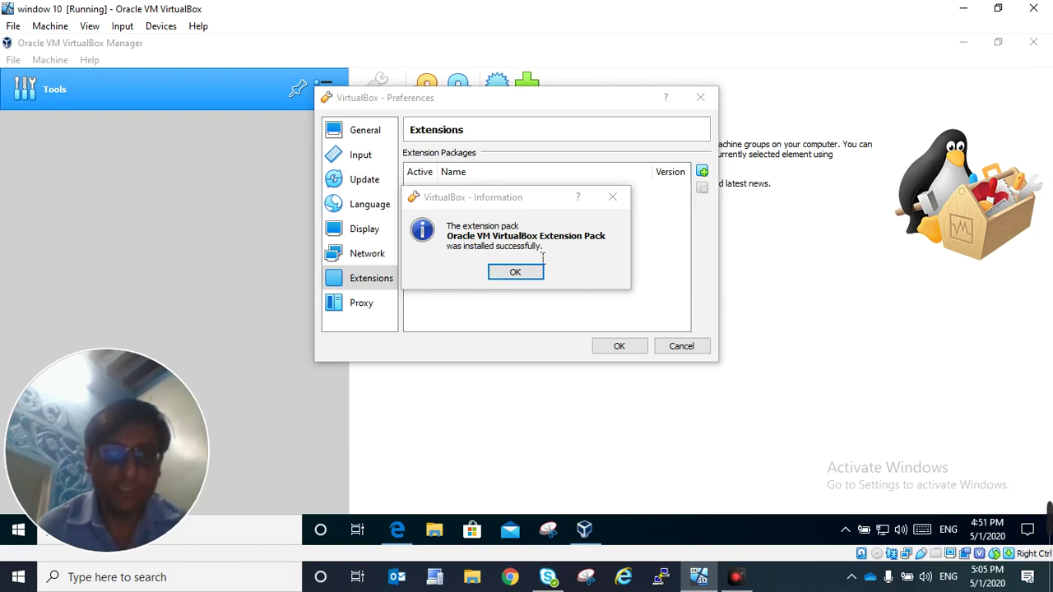
click(516, 276)
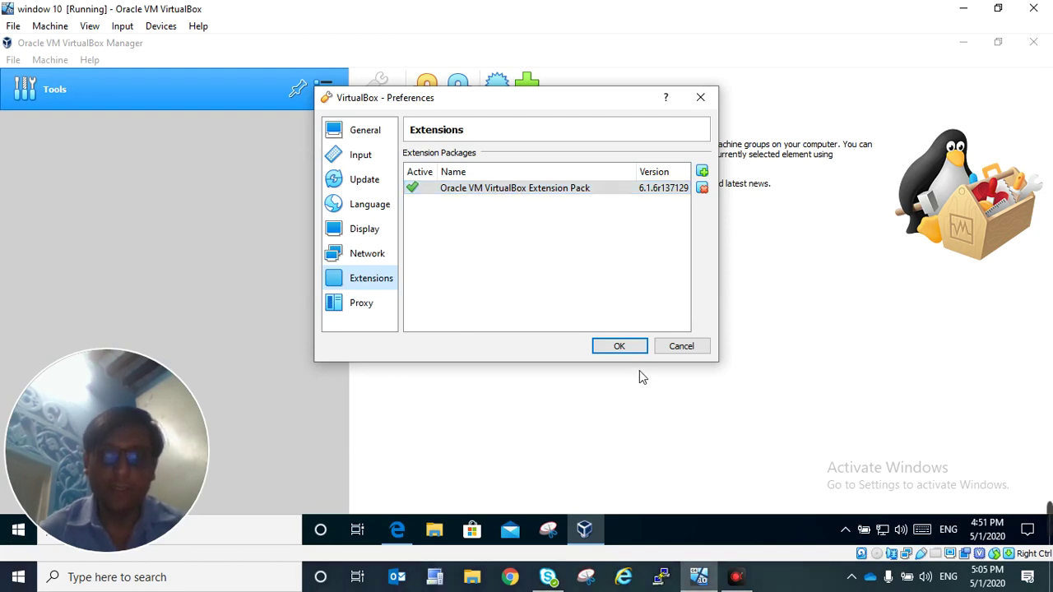
Step: Save the VirtualBox preferences and close VirtualBox Manager
click(620, 346)
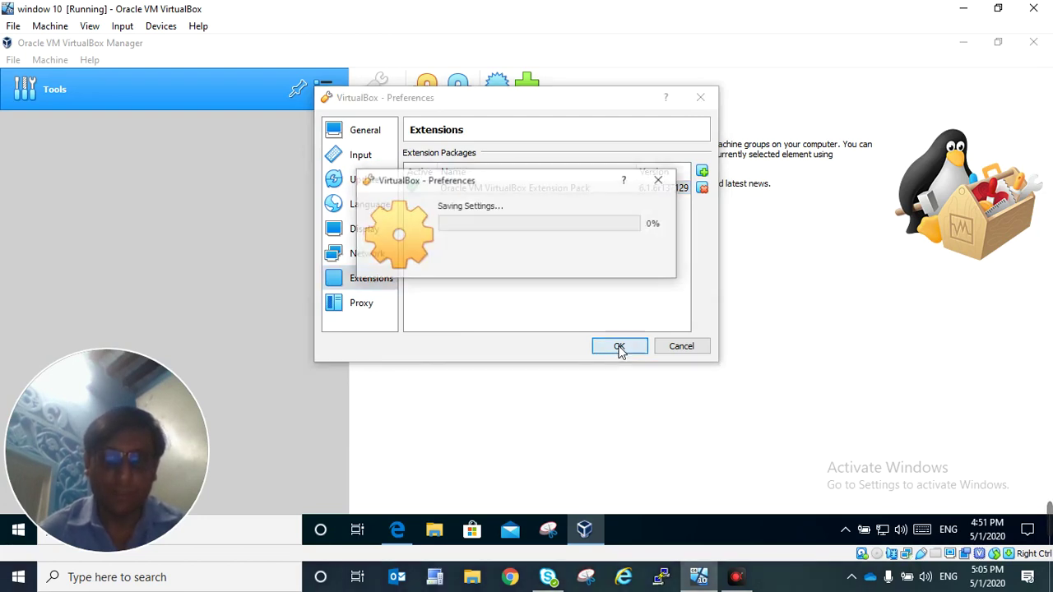
click(1033, 41)
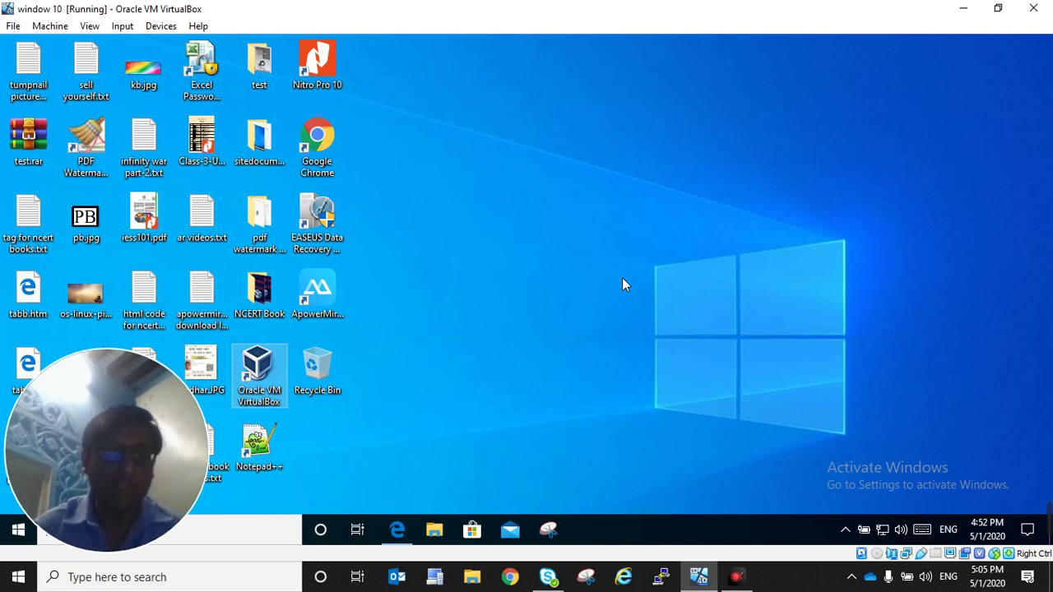
mouse_move(993, 492)
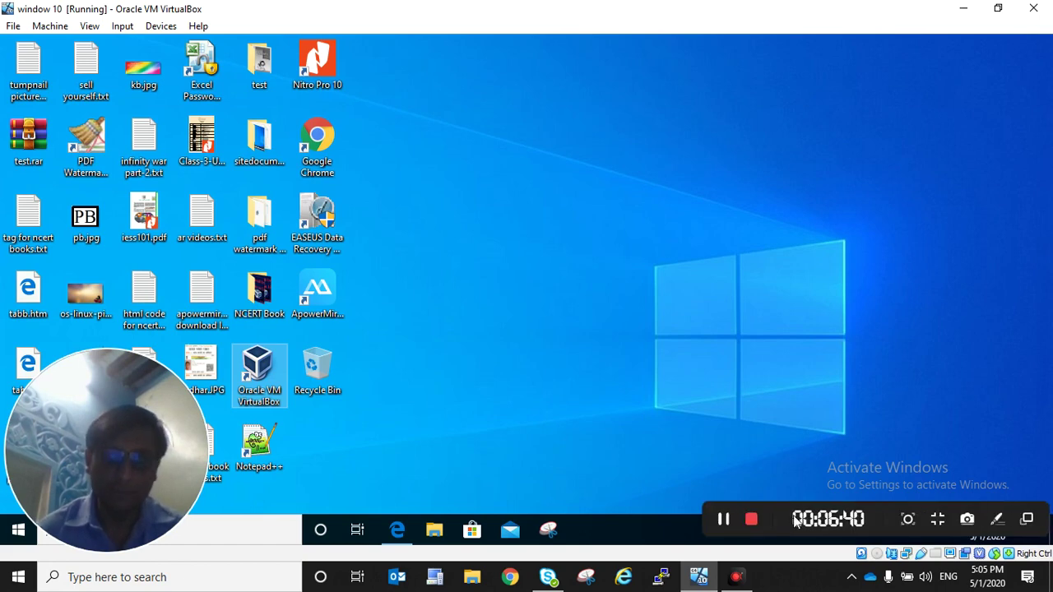